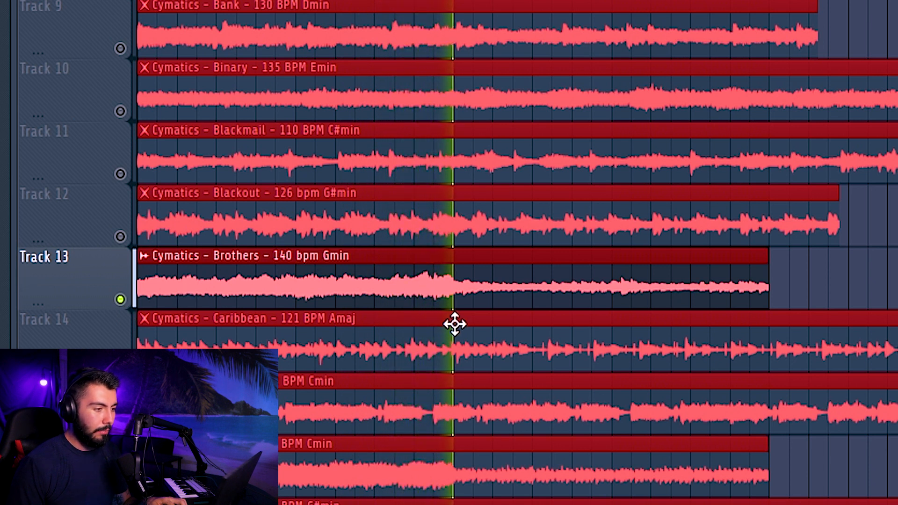
Audition the melody loops on tracks 13 to 17, from Brothers to Dante, by soloing them in turn
{"action": "key", "text": "space"}
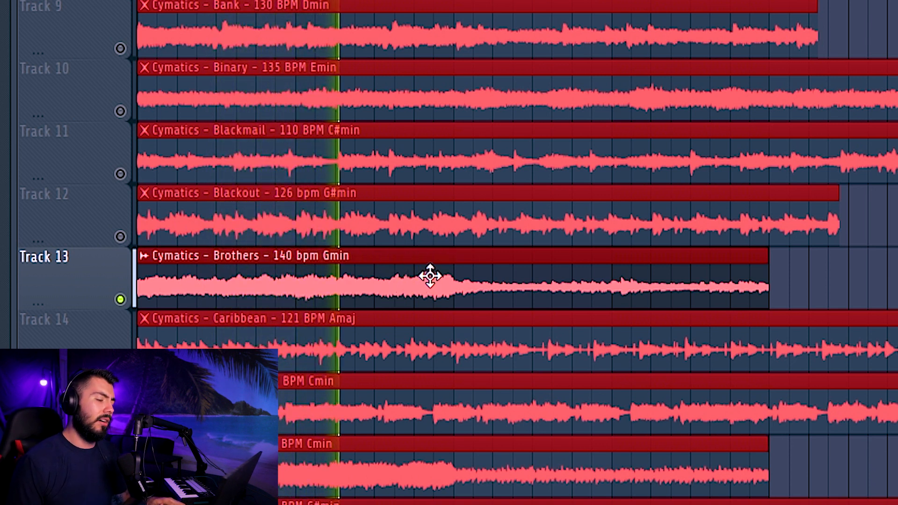
{"action": "key", "text": "Down"}
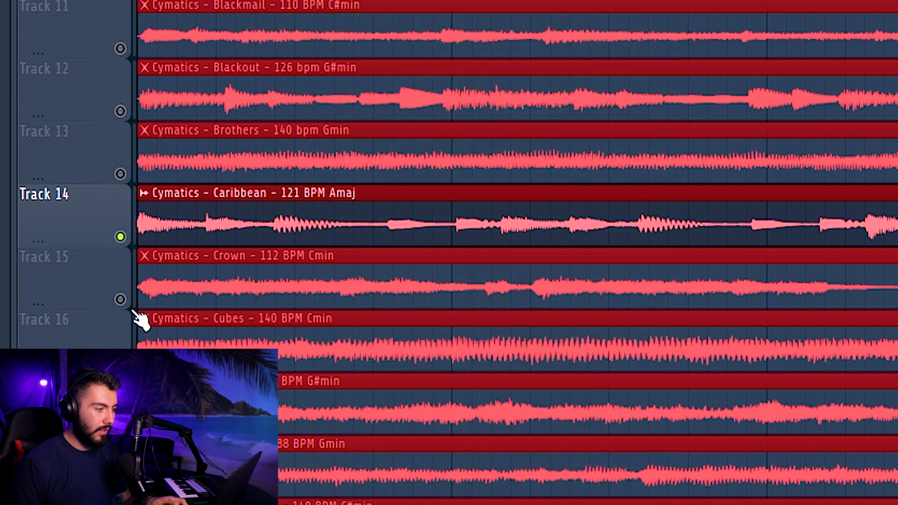
{"action": "key", "text": "Down"}
{"action": "key", "text": "Down"}
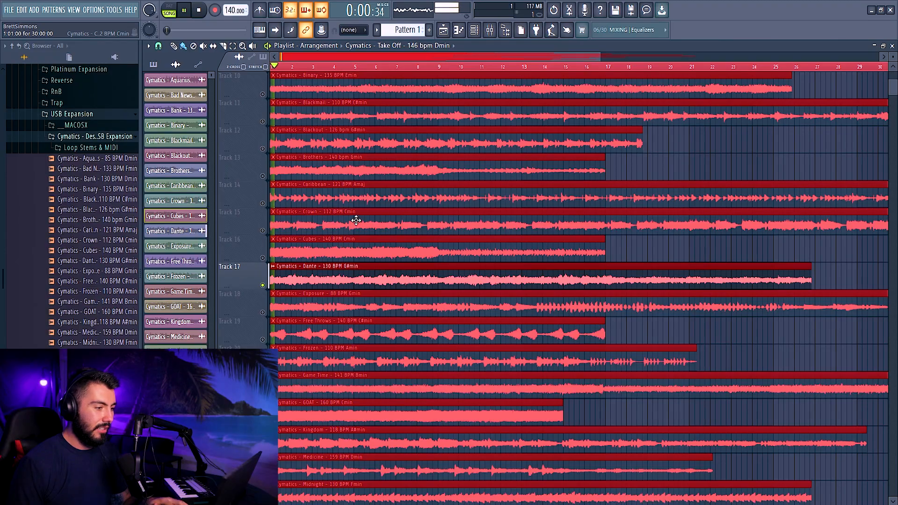
{"action": "key", "text": "Down"}
{"action": "scroll", "coordinate": [332, 259], "scroll_direction": "down", "scroll_amount": 6}
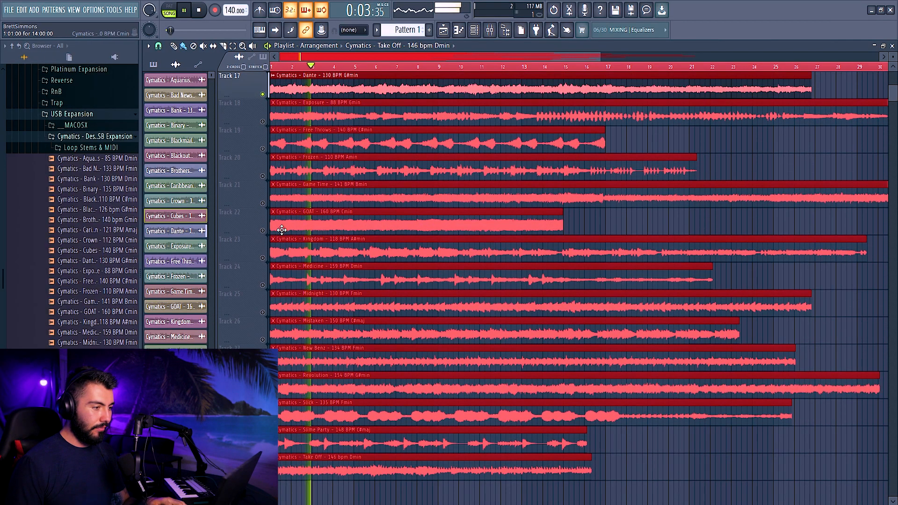
Audition the GOAT, Game Time, Kingdom and Medicine loops on tracks 21 to 24 by soloing each track
{"action": "left_click", "coordinate": [265, 232]}
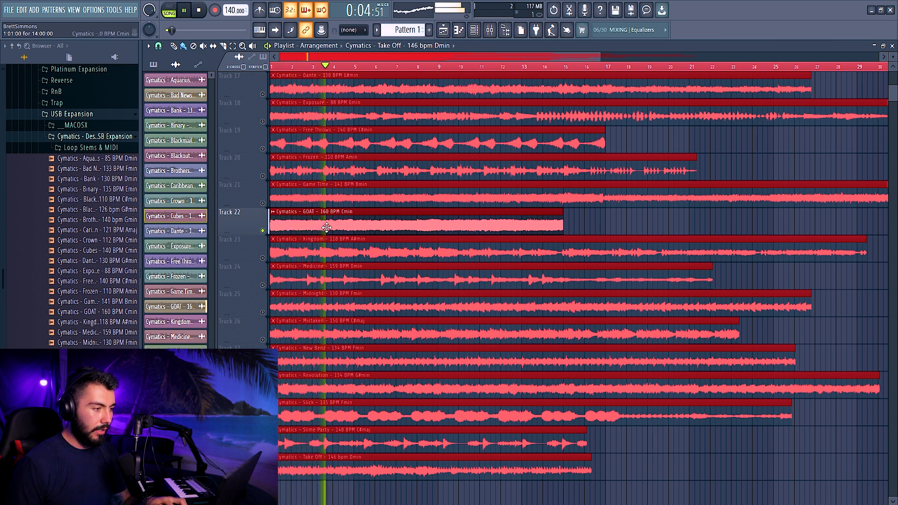
{"action": "left_click", "coordinate": [295, 206]}
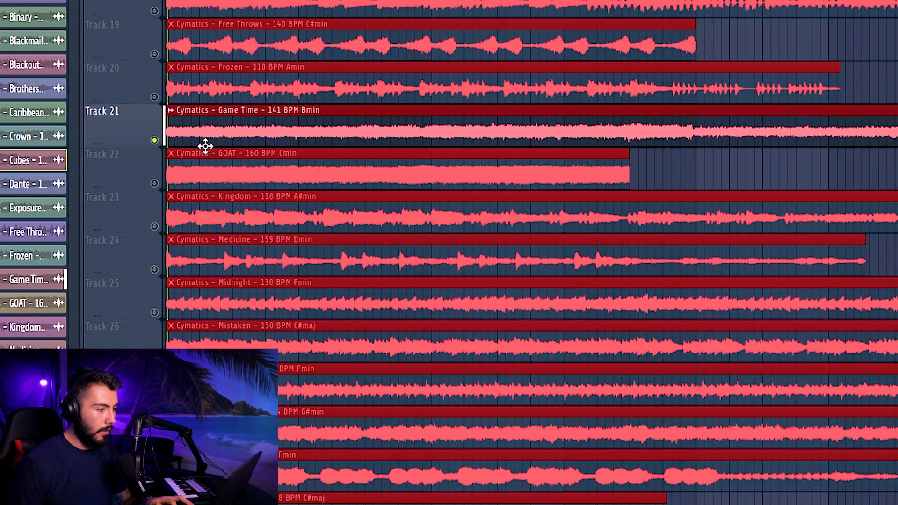
{"action": "left_click", "coordinate": [156, 226]}
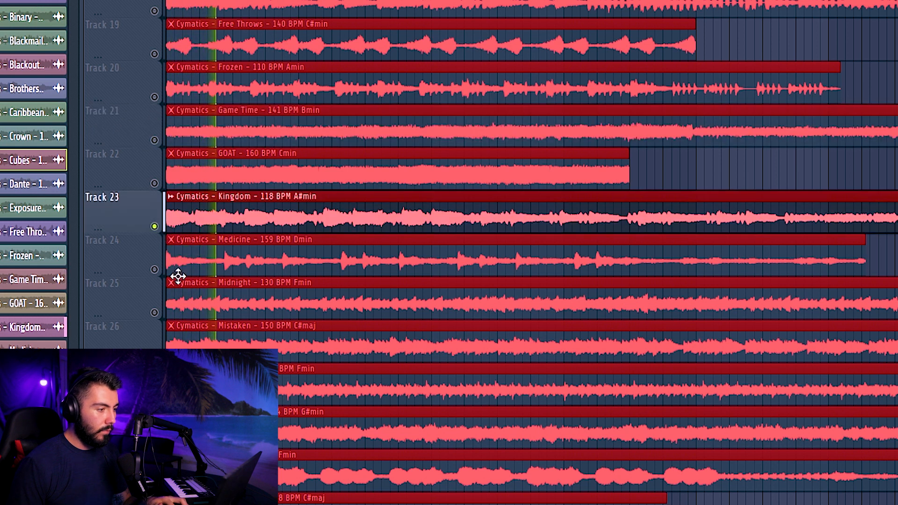
{"action": "left_click", "coordinate": [155, 270]}
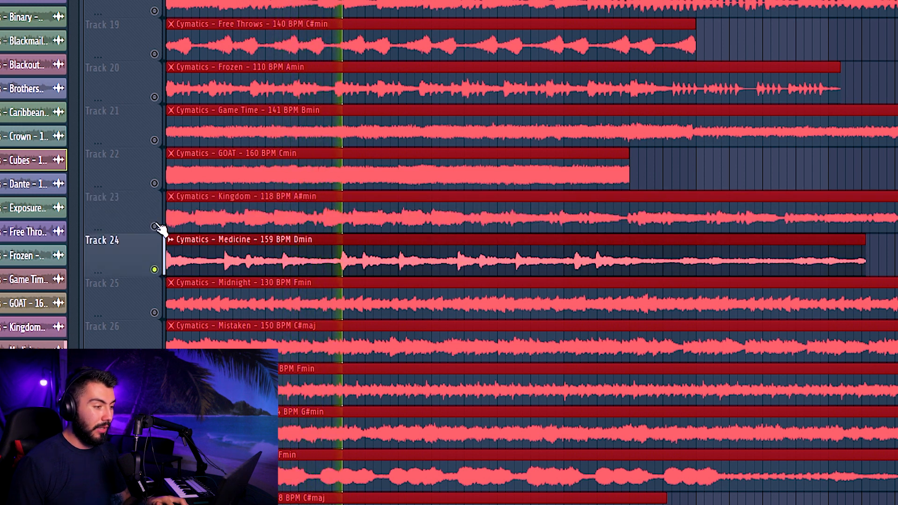
{"action": "left_click", "coordinate": [156, 228]}
{"action": "left_click", "coordinate": [155, 275]}
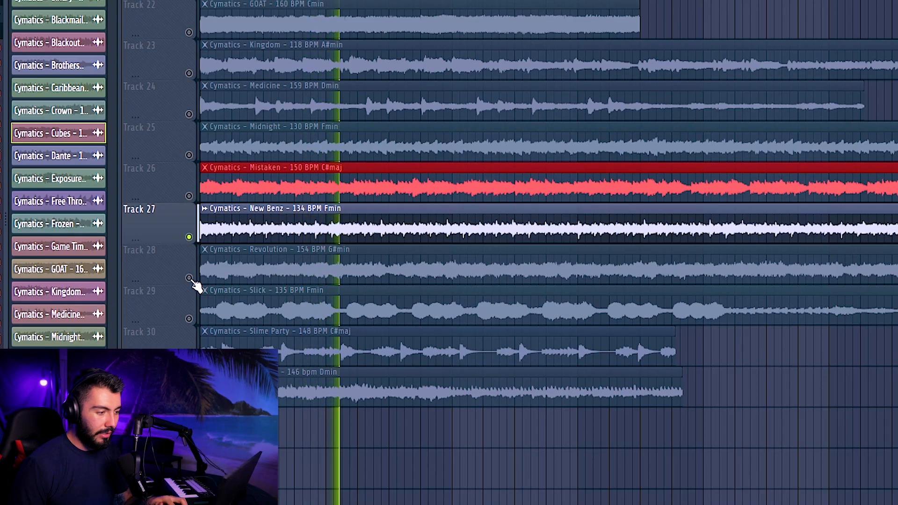
Audition the Revolution, Slick and Slime Party loops on tracks 28 to 30 by soloing each track
{"action": "left_click", "coordinate": [189, 278], "text": "ctrl"}
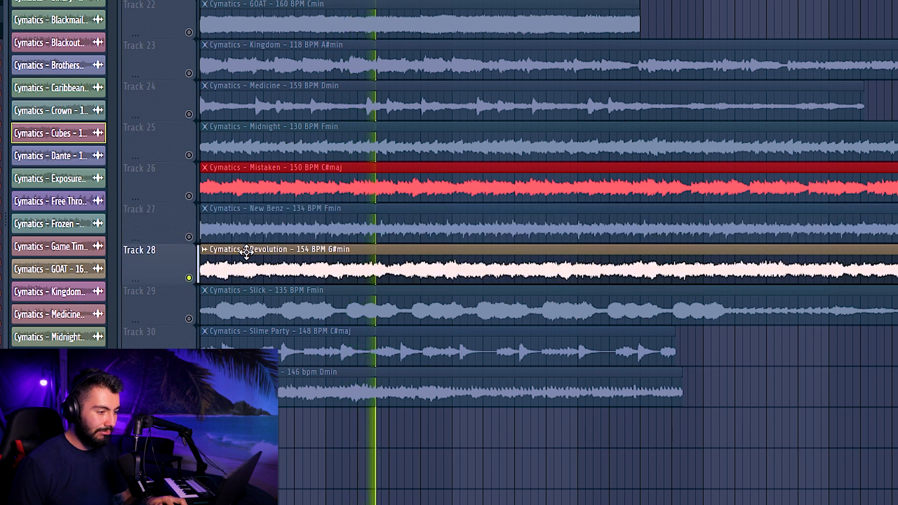
{"action": "scroll", "coordinate": [239, 269], "scroll_direction": "down", "scroll_amount": 1}
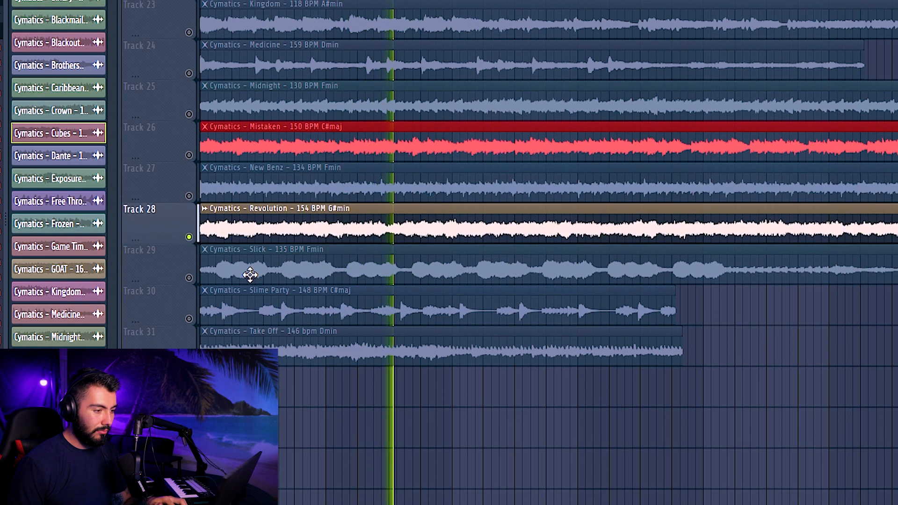
{"action": "left_click", "coordinate": [189, 277], "text": "ctrl"}
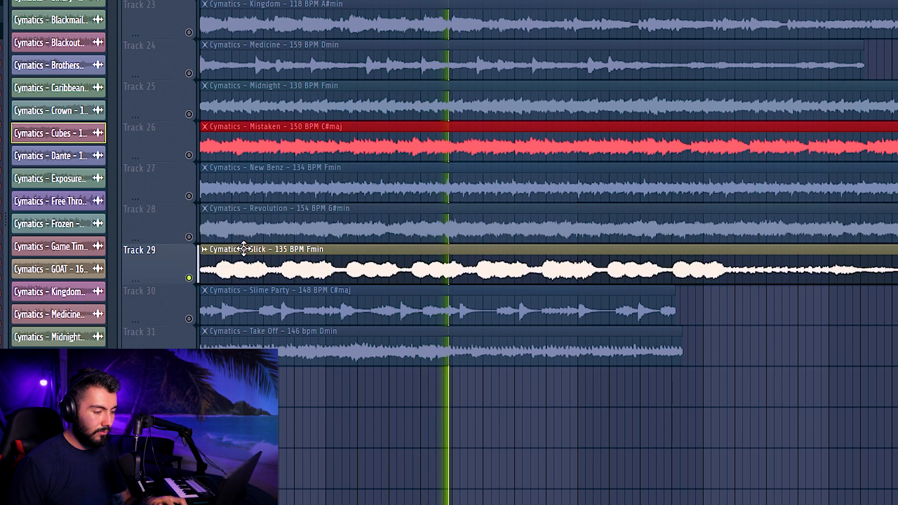
{"action": "left_click", "coordinate": [189, 320], "text": "ctrl"}
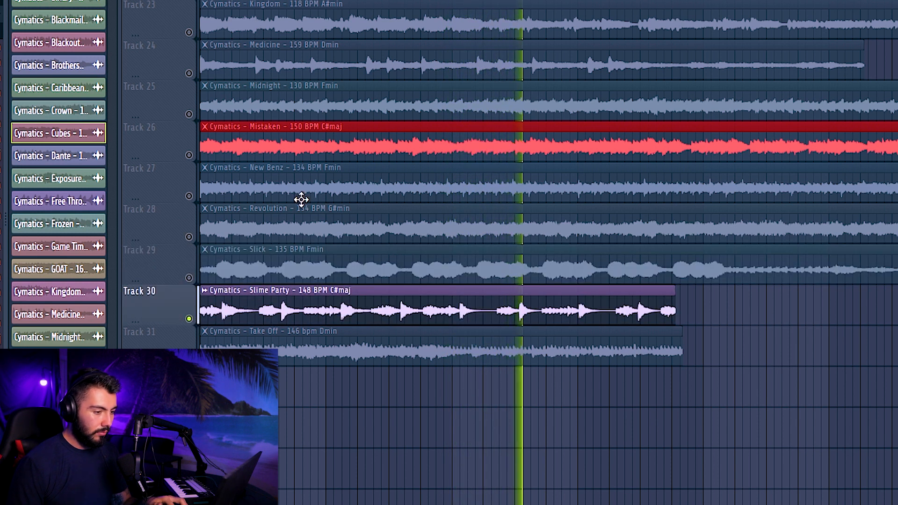
{"action": "scroll", "coordinate": [301, 199], "scroll_direction": "down", "scroll_amount": 1}
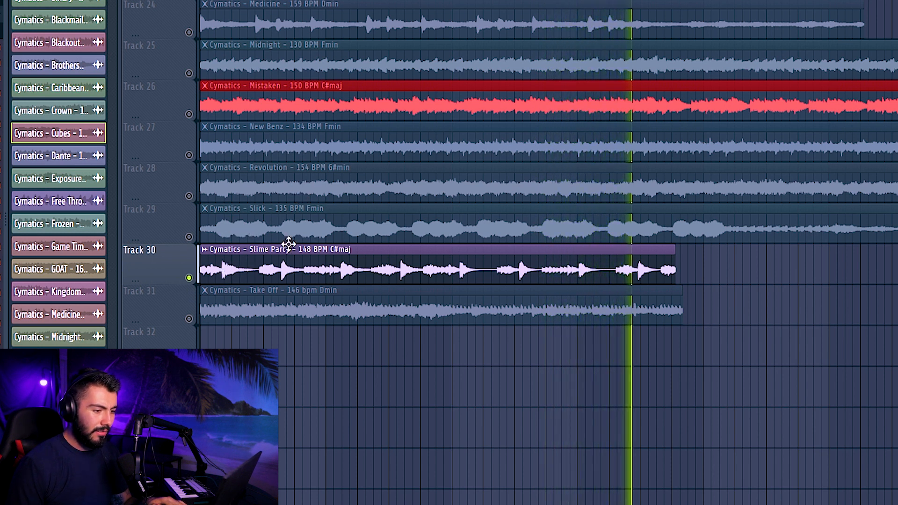
Stop playback and solo the 140 BPM Cmin Cubes loop on track 16
{"action": "key", "text": "space"}
{"action": "scroll", "coordinate": [267, 133], "scroll_direction": "up", "scroll_amount": 10}
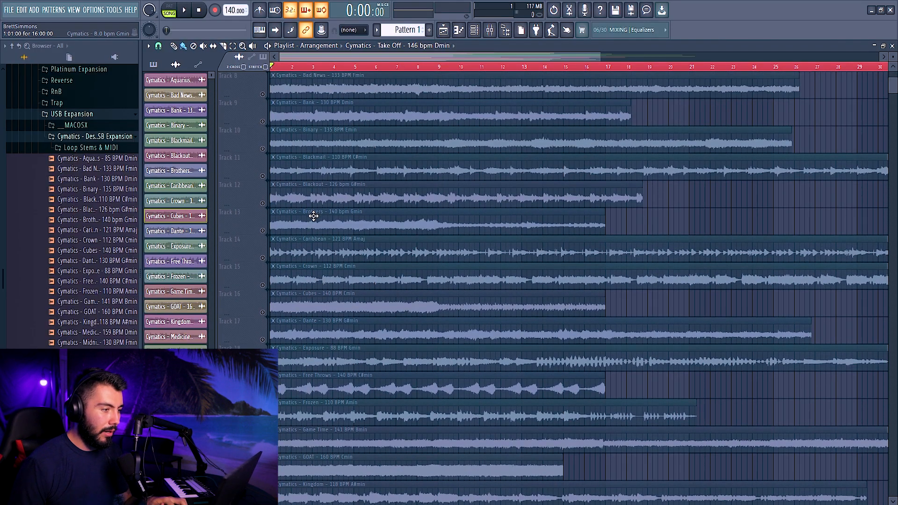
{"action": "key", "text": "space"}
{"action": "left_click", "coordinate": [262, 312]}
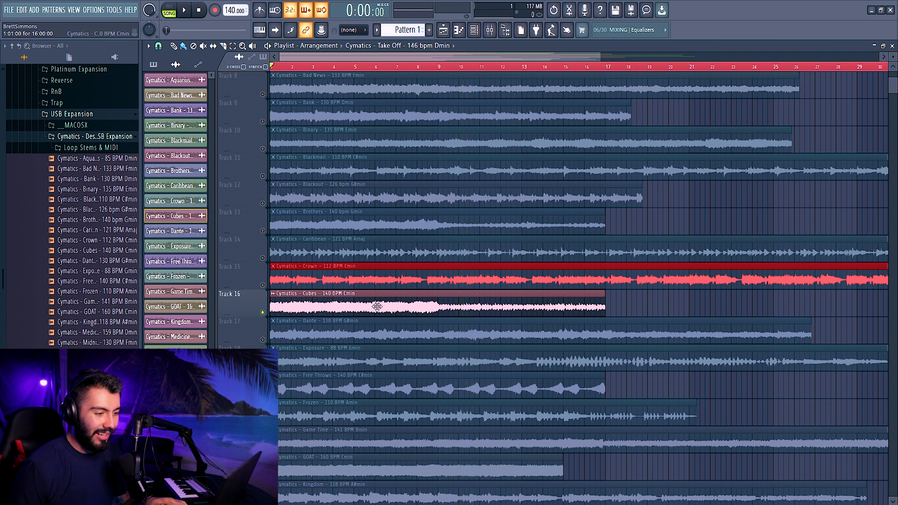
{"action": "scroll", "coordinate": [358, 265], "scroll_direction": "down", "scroll_amount": 1}
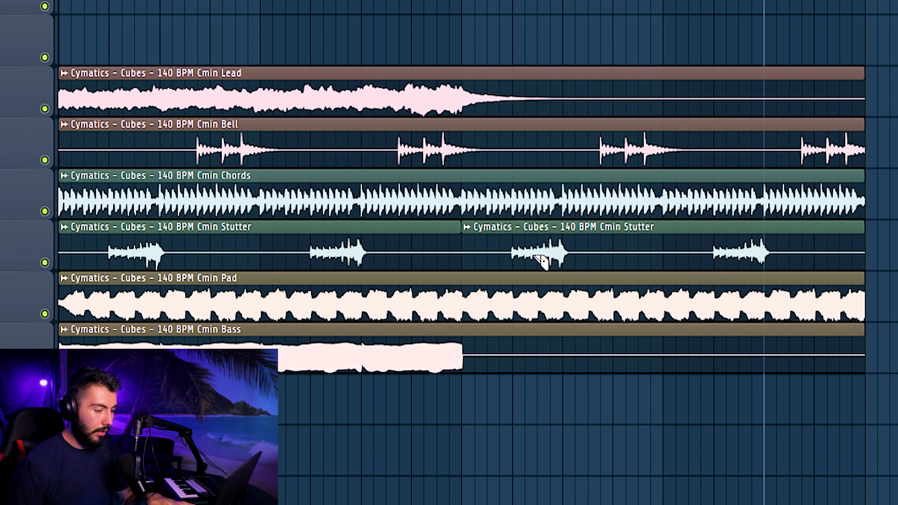
Delete the second half of the Stutter and Bell stems in the playlist
{"action": "right_click", "coordinate": [538, 258]}
{"action": "right_click", "coordinate": [503, 155]}
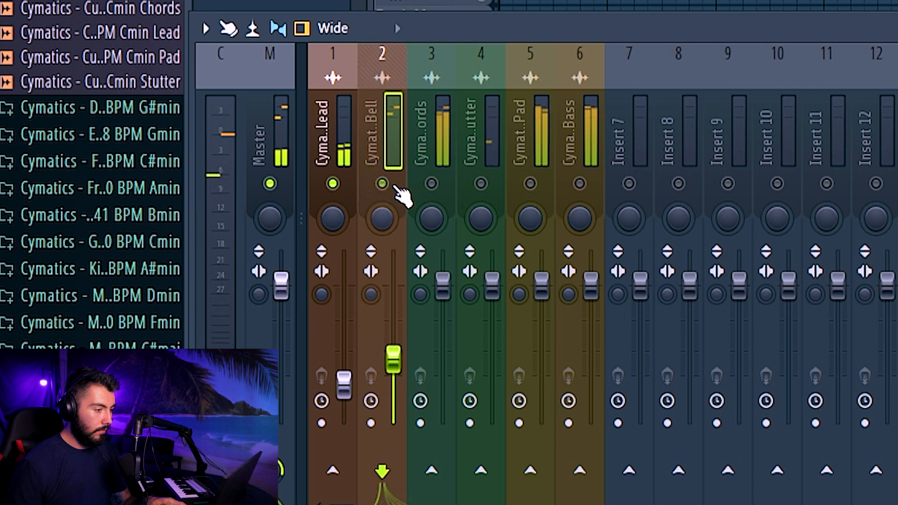
Bring the Chords and Stutter mixer tracks into the mix and lower their volume faders
{"action": "left_click", "coordinate": [449, 299]}
{"action": "left_click_drag", "start_coordinate": [442, 286], "coordinate": [443, 346]}
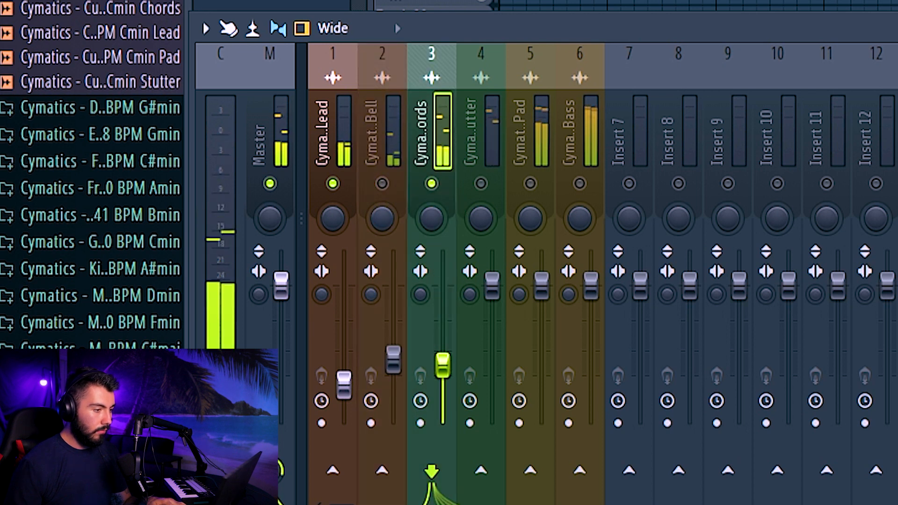
{"action": "left_click", "coordinate": [482, 201]}
{"action": "left_click_drag", "start_coordinate": [494, 285], "coordinate": [494, 381]}
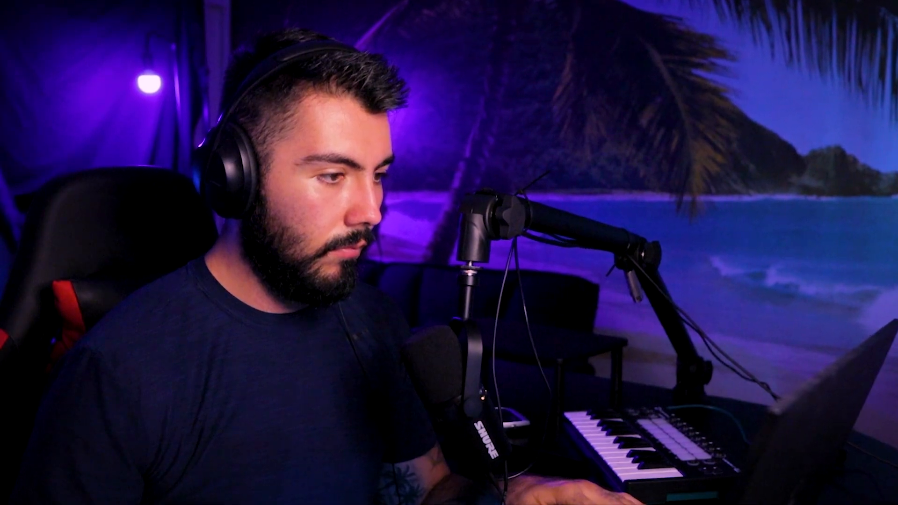
Bring the Pad and Bass mixer tracks into the mix at lowered levels, and toggle the Bell track
{"action": "left_click", "coordinate": [530, 201]}
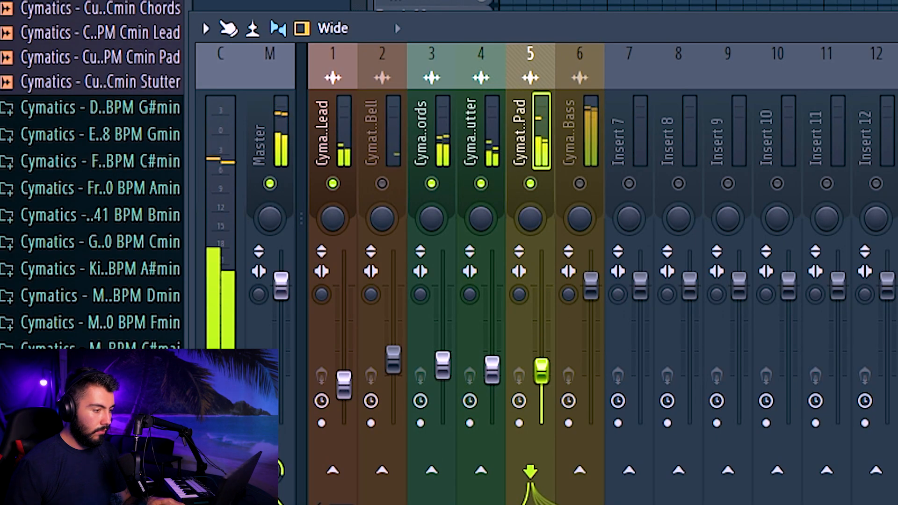
{"action": "left_click", "coordinate": [581, 186]}
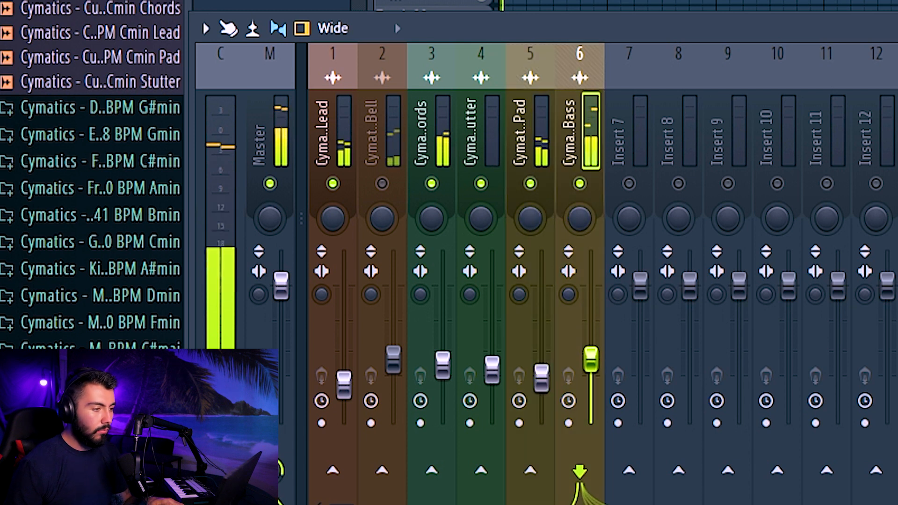
{"action": "left_click", "coordinate": [387, 202]}
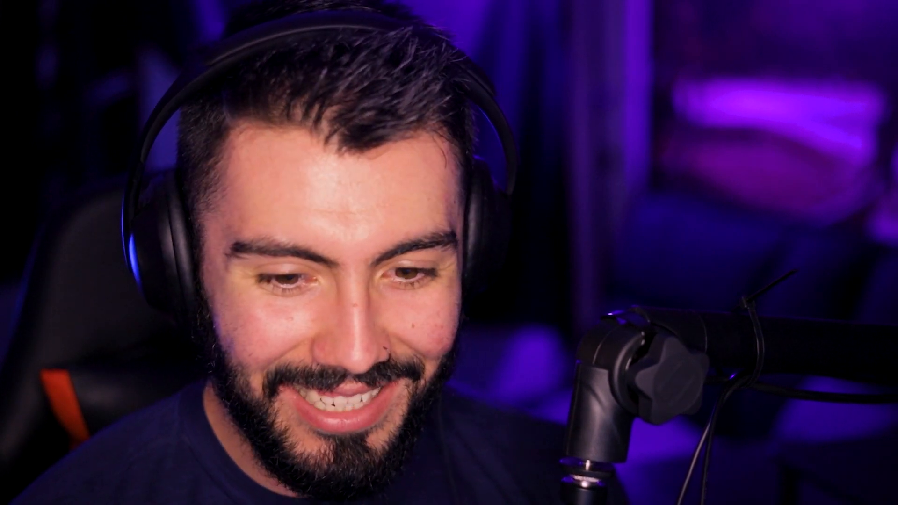
Resize the Chords clip on track 6 so it ends with the other stems at the start of bar 9
{"action": "left_click", "coordinate": [534, 230]}
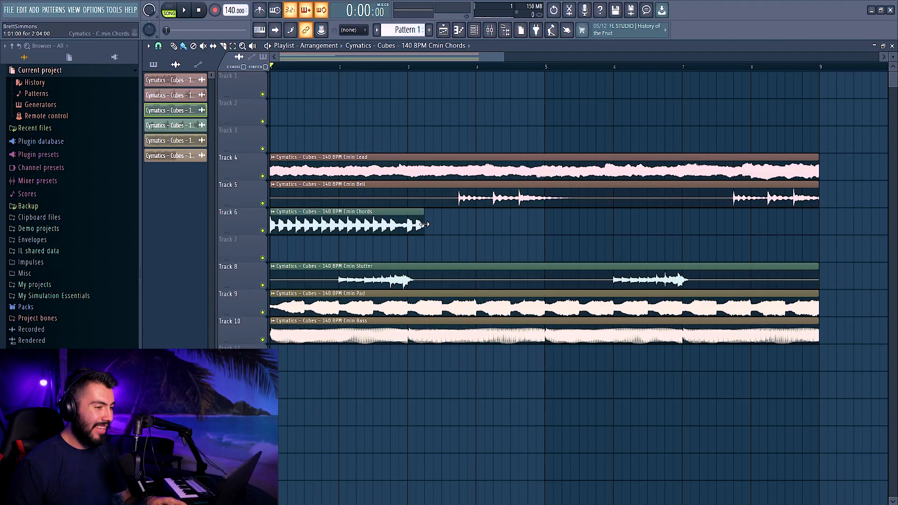
{"action": "left_click_drag", "start_coordinate": [512, 211], "coordinate": [805, 218]}
{"action": "scroll", "coordinate": [848, 210], "scroll_direction": "down", "scroll_amount": 1}
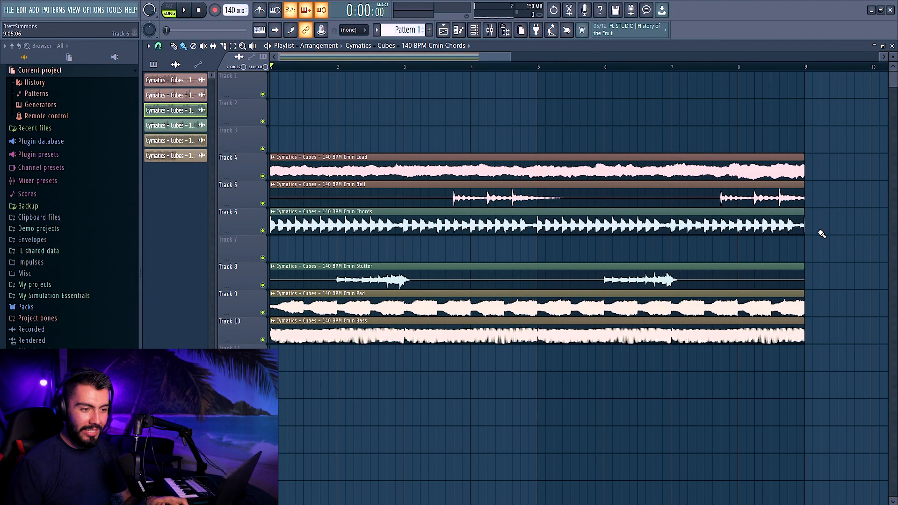
{"action": "left_click_drag", "start_coordinate": [880, 213], "coordinate": [887, 216]}
{"action": "scroll", "coordinate": [885, 216], "scroll_direction": "down", "scroll_amount": 2}
{"action": "key", "text": "c"}
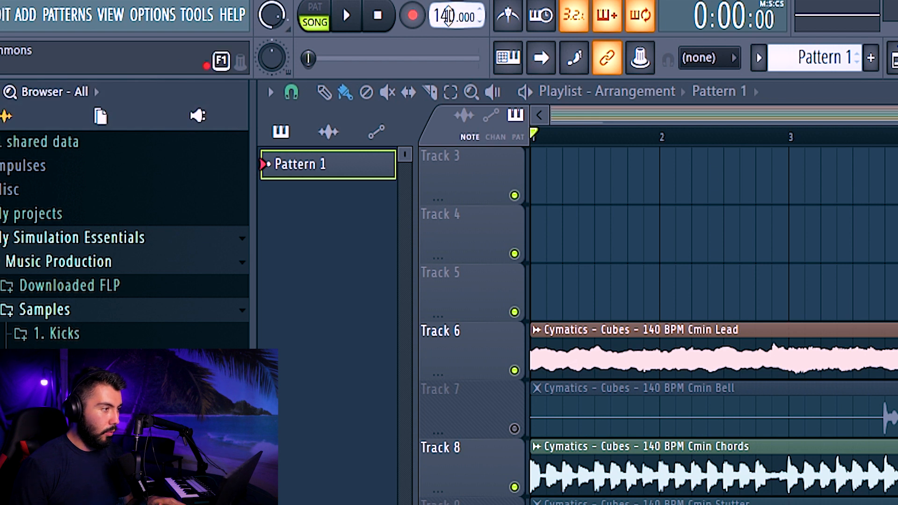
Set the project tempo to 150 BPM
{"action": "left_click_drag", "start_coordinate": [453, 14], "coordinate": [452, 2]}
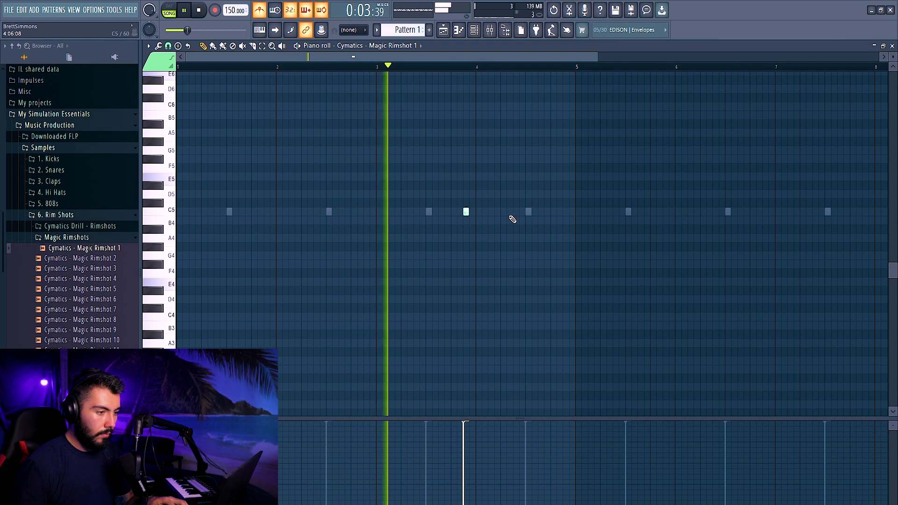
Add C5 rimshot notes around the start of bar 4 and the same pair around the start of bar 8
{"action": "left_click", "coordinate": [491, 212]}
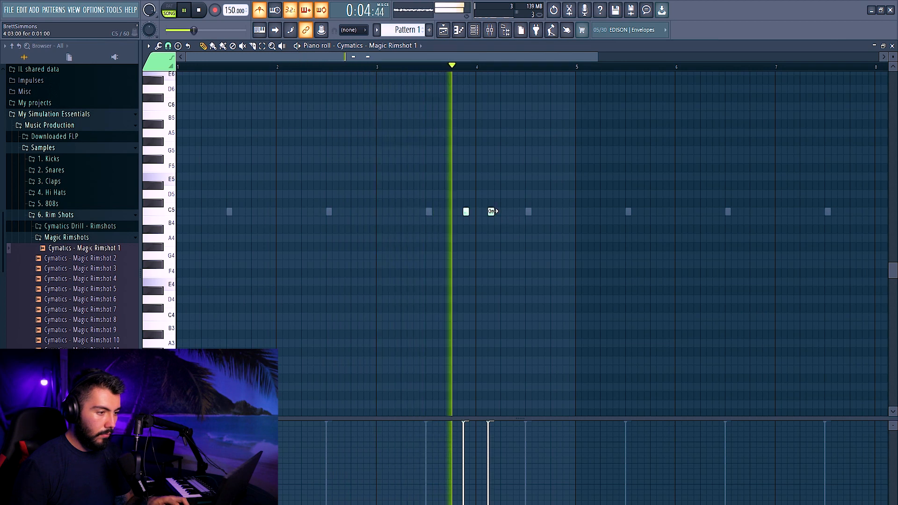
{"action": "scroll", "coordinate": [607, 239], "scroll_direction": "down", "scroll_amount": 2}
{"action": "scroll", "coordinate": [678, 223], "scroll_direction": "up", "scroll_amount": 3}
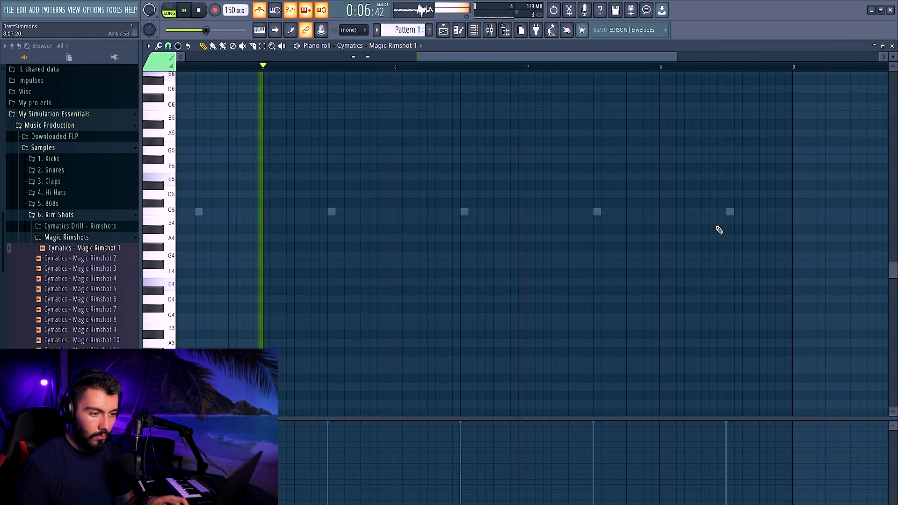
{"action": "left_click", "coordinate": [671, 211]}
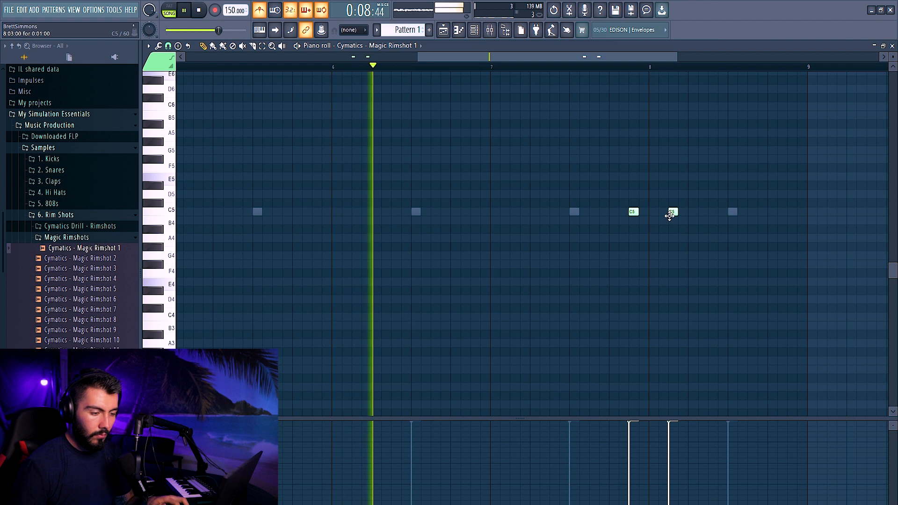
{"action": "scroll", "coordinate": [673, 213], "scroll_direction": "down", "scroll_amount": 4}
Fill the Diamonds Closed Hihat 1 channel every 2 steps and open its piano roll
{"action": "key", "text": "F6"}
{"action": "right_click", "coordinate": [631, 318]}
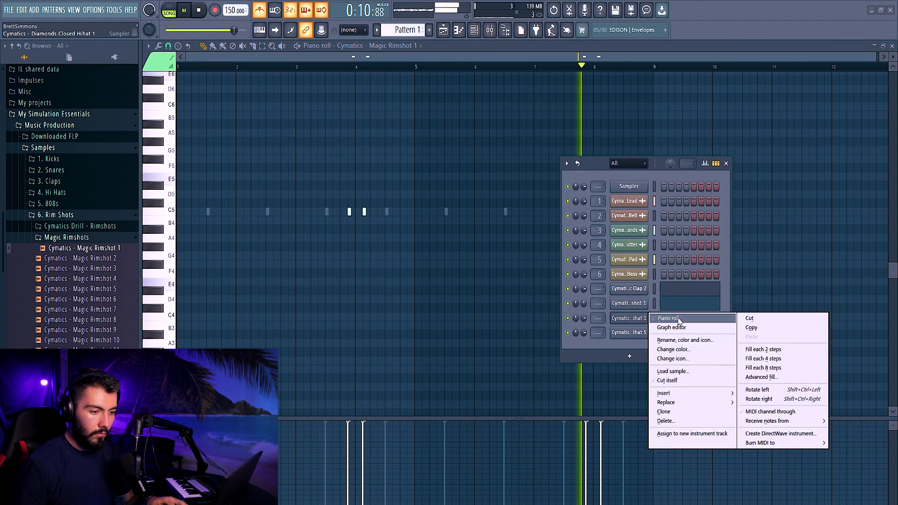
{"action": "left_click", "coordinate": [764, 350]}
{"action": "right_click", "coordinate": [638, 322]}
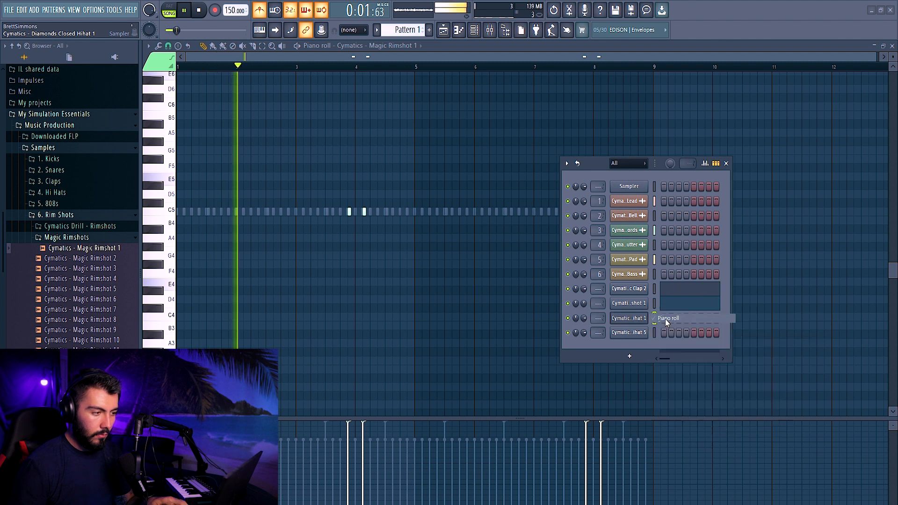
{"action": "left_click", "coordinate": [665, 316]}
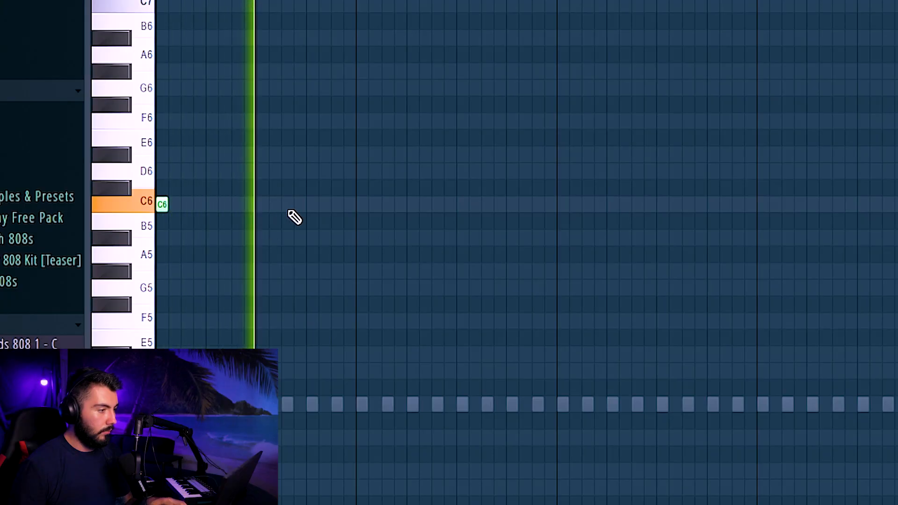
Add three more C6 notes to the 808 pattern, one late in bar 1 and two in bar 2
{"action": "left_click", "coordinate": [312, 204]}
{"action": "left_click", "coordinate": [437, 204]}
{"action": "left_click", "coordinate": [487, 204]}
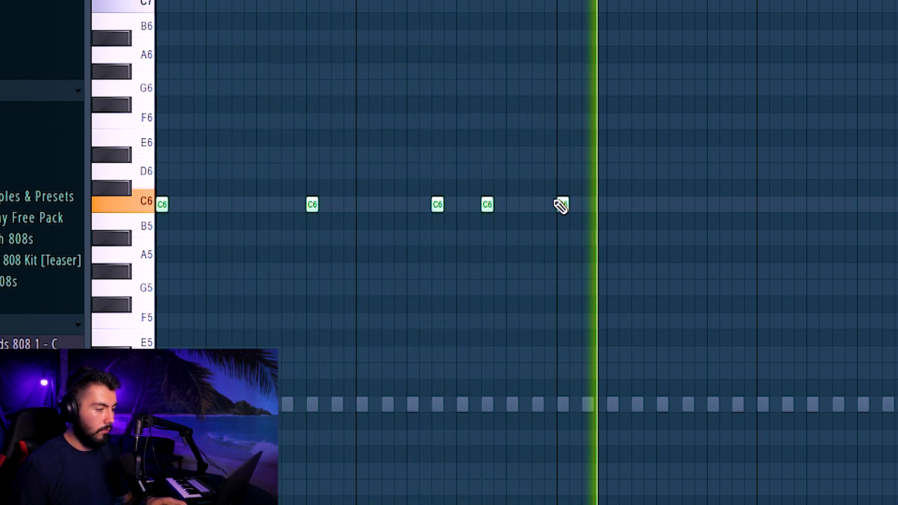
Move 808 notes to different pitches to shape the bassline, and play the pattern back
{"action": "left_click_drag", "start_coordinate": [561, 205], "coordinate": [563, 154]}
{"action": "left_click_drag", "start_coordinate": [391, 158], "coordinate": [395, 225]}
{"action": "key", "text": "space"}
{"action": "key", "text": "space"}
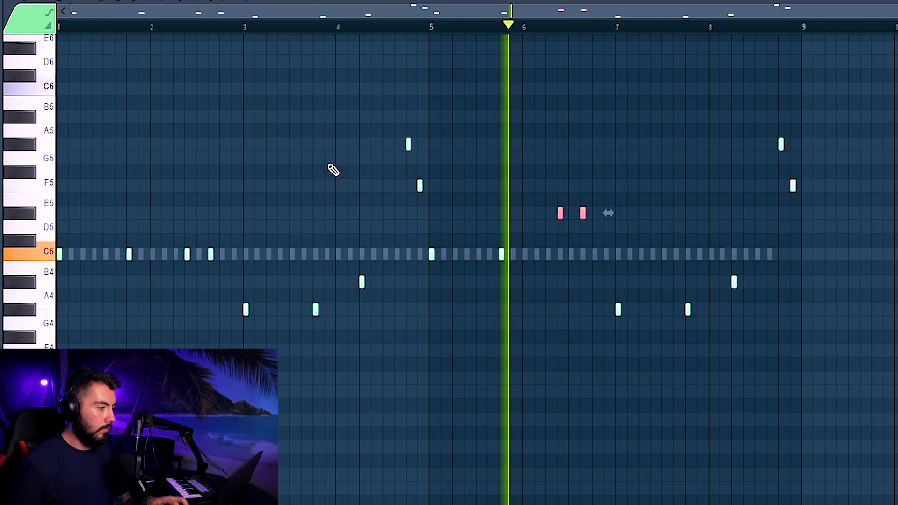
Raise the two C5 808 notes in the middle of bar 2 by three semitones to D#5 and deselect them
{"action": "left_click_drag", "start_coordinate": [172, 235], "coordinate": [225, 264]}
{"action": "key", "text": "shift+Up"}
{"action": "key", "text": "shift+Up"}
{"action": "key", "text": "shift+Up"}
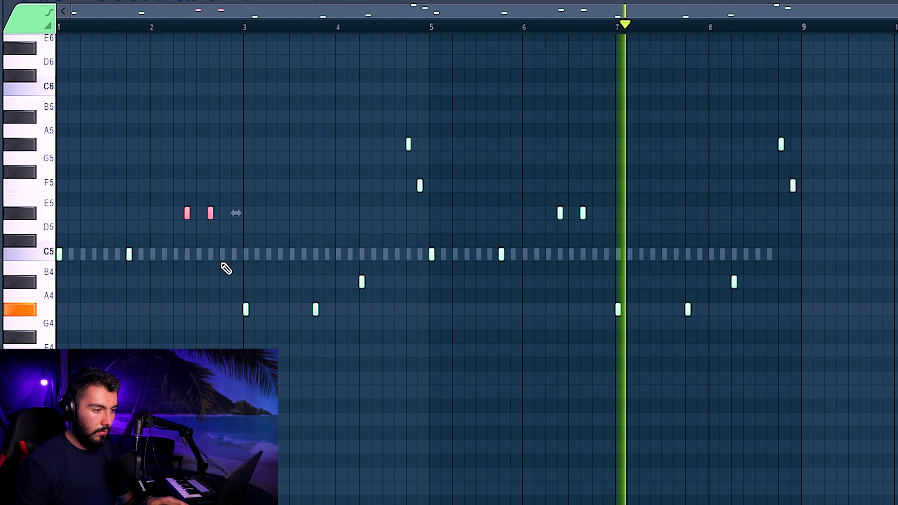
{"action": "left_click", "coordinate": [712, 449]}
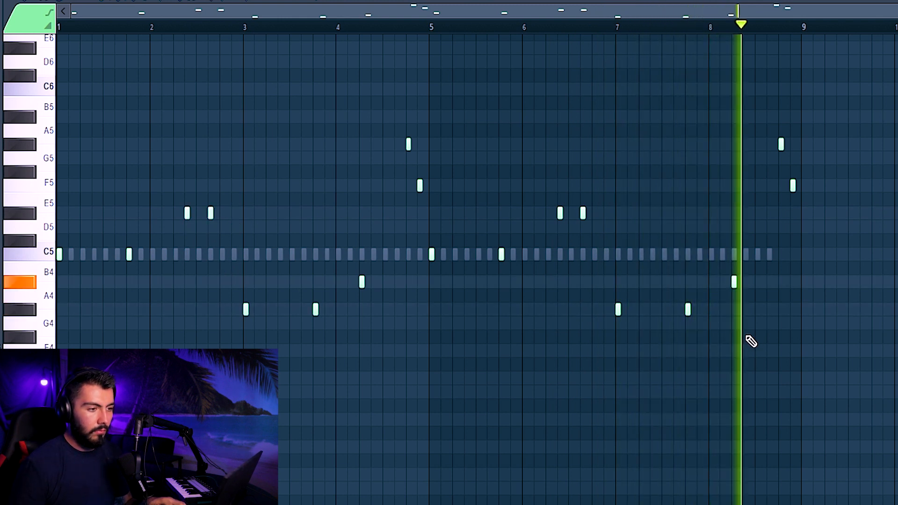
Delete the two high 808 notes at the end of bar 8 and add one lower note late in that bar
{"action": "right_click", "coordinate": [781, 145]}
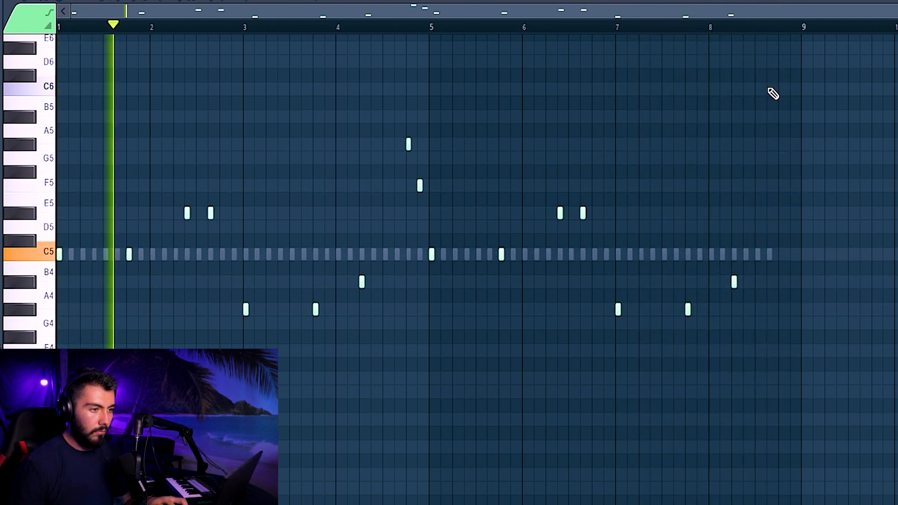
{"action": "scroll", "coordinate": [748, 140], "scroll_direction": "up", "scroll_amount": 3, "text": "ctrl"}
{"action": "left_click", "coordinate": [757, 281]}
{"action": "scroll", "coordinate": [670, 327], "scroll_direction": "down", "scroll_amount": 3, "text": "ctrl"}
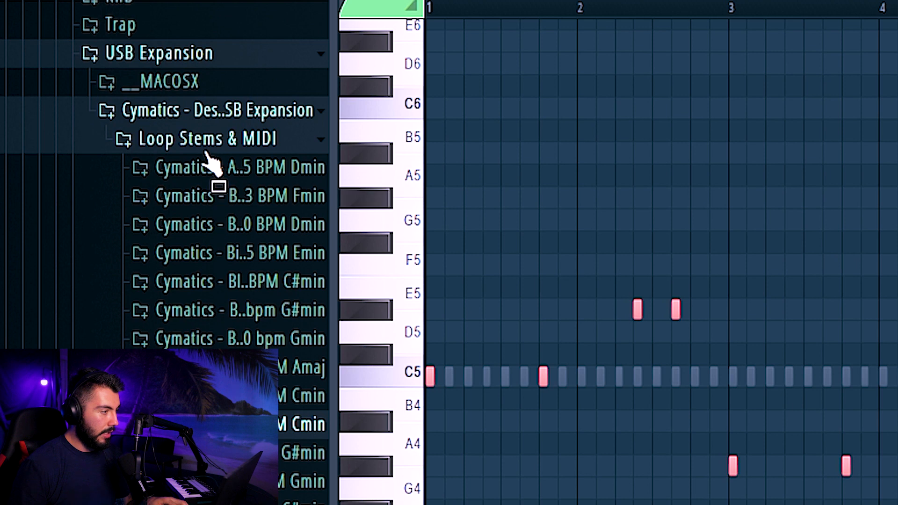
Browse the Loop Stems & MIDI folders and expand Cymatics - Dante - 130 BPM G#min to view its stems and MIDI file
{"action": "left_click", "coordinate": [205, 171]}
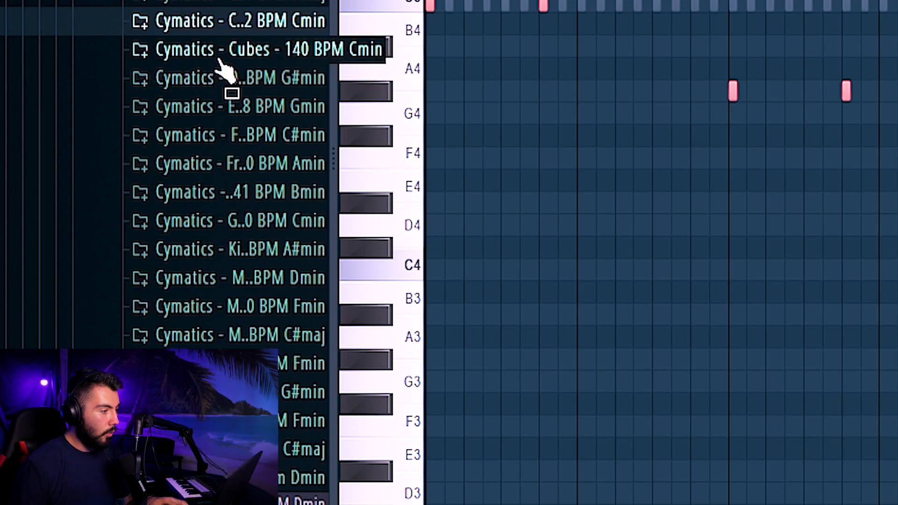
{"action": "left_click", "coordinate": [213, 79]}
{"action": "left_click_drag", "start_coordinate": [212, 240], "coordinate": [208, 85]}
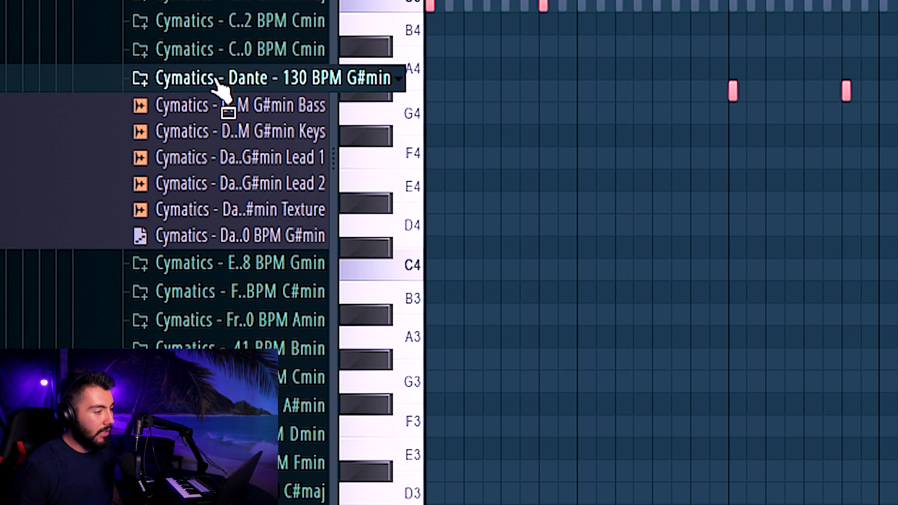
{"action": "left_click_drag", "start_coordinate": [220, 86], "coordinate": [204, 173]}
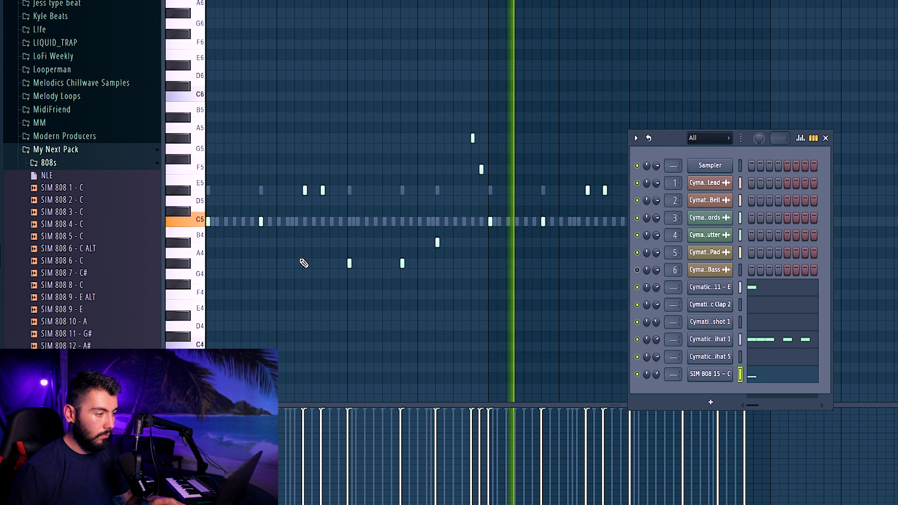
Load an 808 sample from the My Next Pack 808s folder onto the SIM 808 15 - C channel
{"action": "left_click_drag", "start_coordinate": [62, 394], "coordinate": [712, 375]}
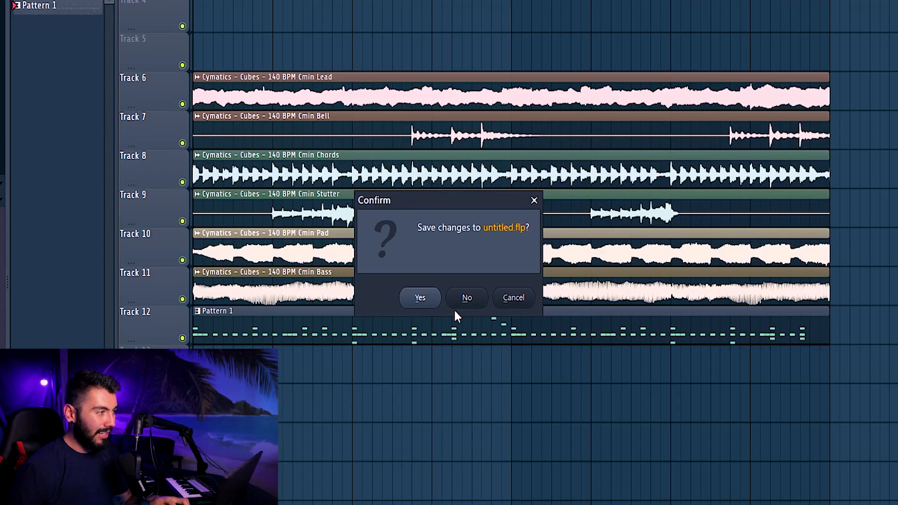
Start a new project without saving untitled.flp, and place the Cymatics - Slime Party - 148 BPM C#maj loop at bar 1 of Track 4
{"action": "left_click", "coordinate": [462, 297]}
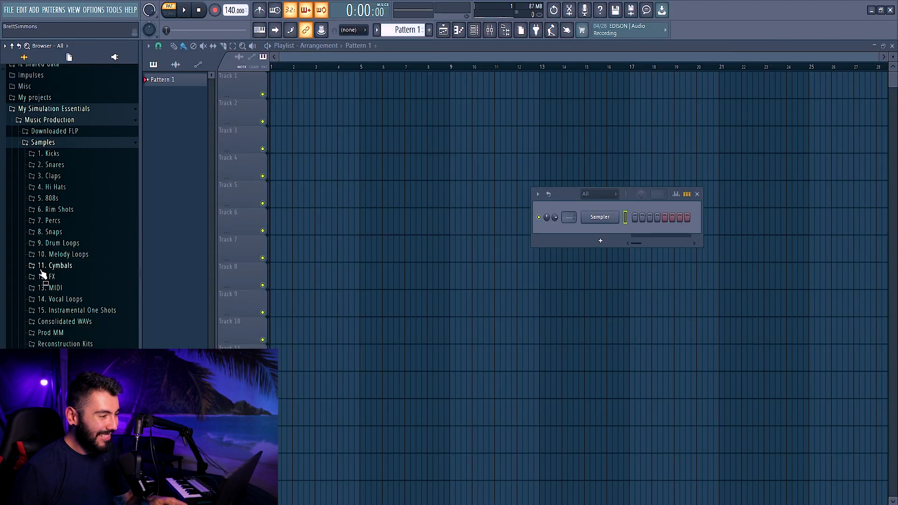
{"action": "left_click", "coordinate": [58, 255]}
{"action": "scroll", "coordinate": [66, 253], "scroll_direction": "down", "scroll_amount": 10}
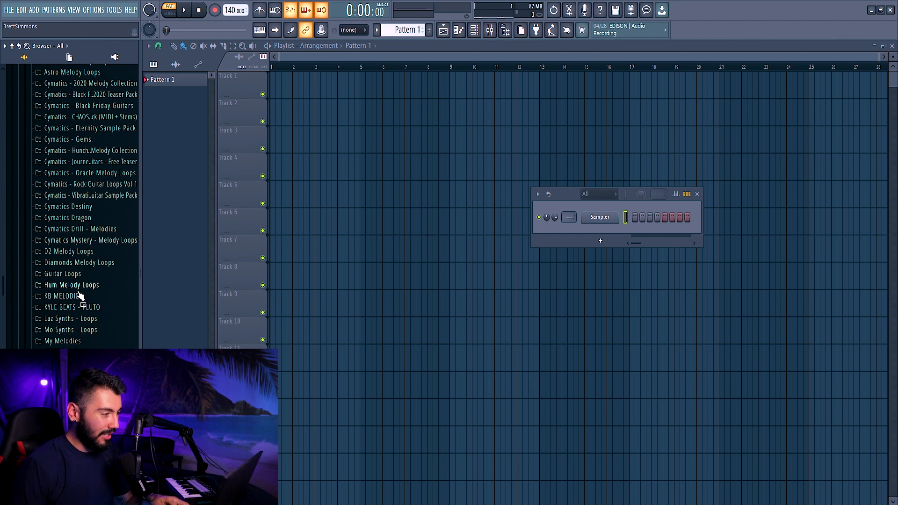
{"action": "scroll", "coordinate": [80, 280], "scroll_direction": "down", "scroll_amount": 10}
{"action": "left_click_drag", "start_coordinate": [94, 420], "coordinate": [276, 165]}
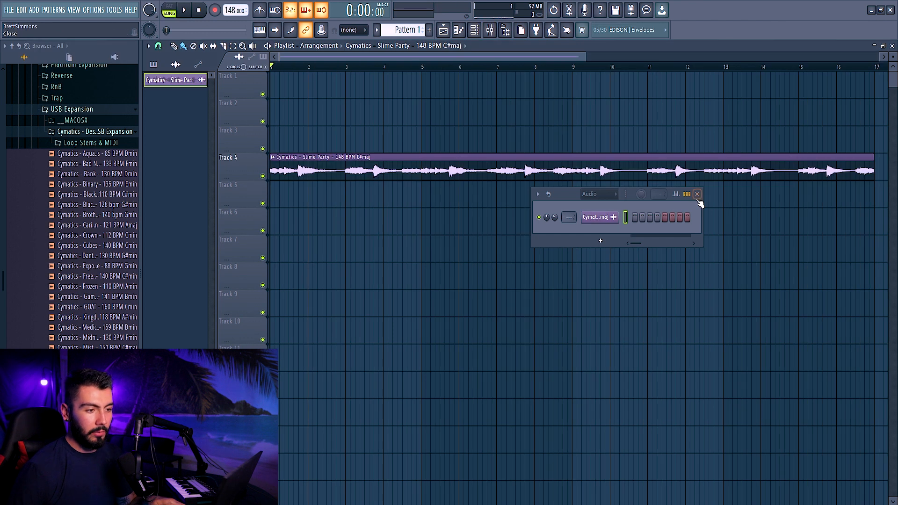
Collapse the USB Expansion, Cymatics Destiny and 10. Melody Loops folders in the browser, and reposition the channel rack
{"action": "left_click", "coordinate": [697, 195]}
{"action": "left_click", "coordinate": [482, 34]}
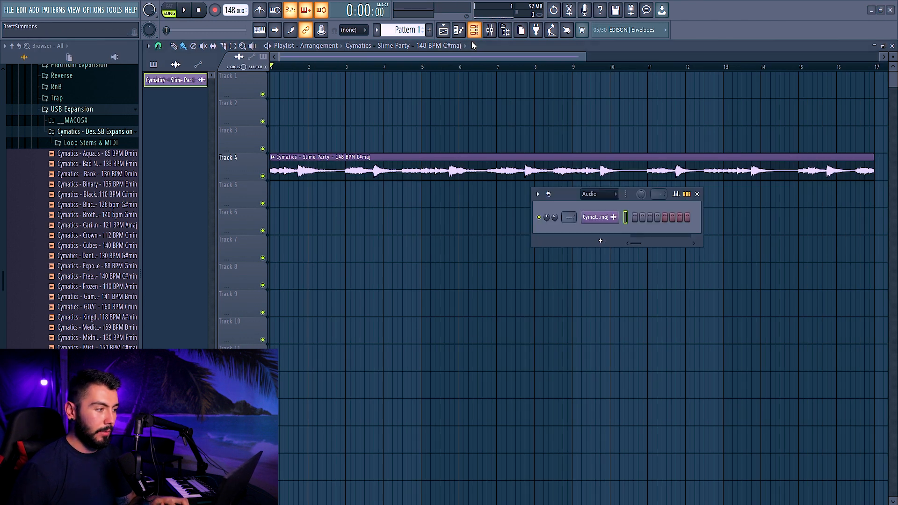
{"action": "left_click", "coordinate": [83, 110]}
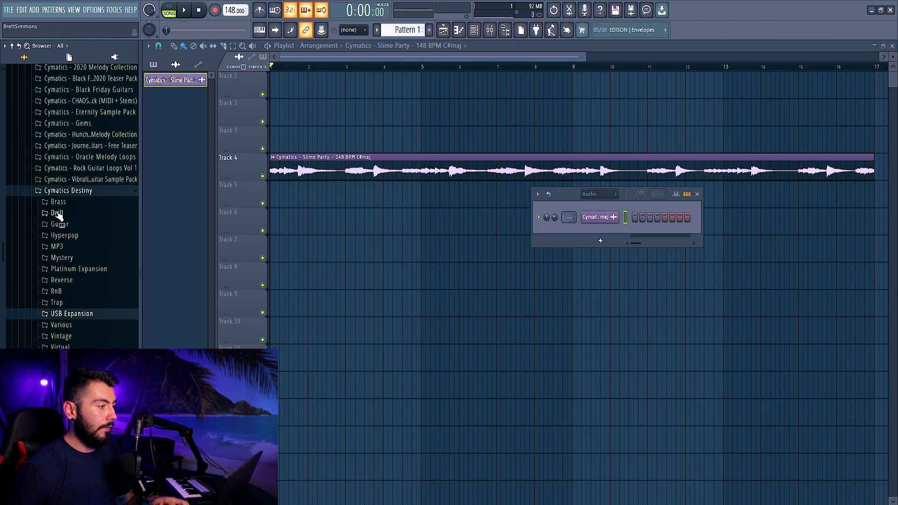
{"action": "left_click", "coordinate": [75, 195]}
{"action": "scroll", "coordinate": [94, 202], "scroll_direction": "up", "scroll_amount": 6}
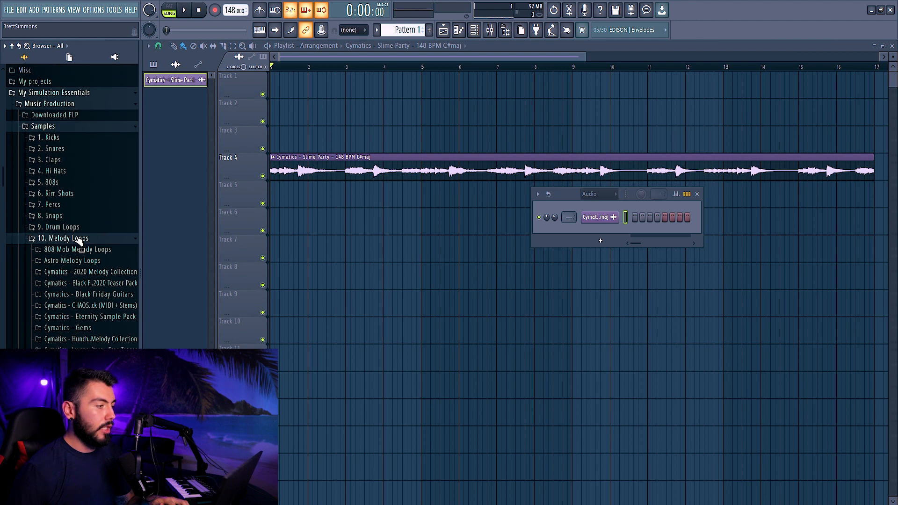
{"action": "left_click", "coordinate": [73, 239]}
{"action": "left_click_drag", "start_coordinate": [590, 205], "coordinate": [489, 209]}
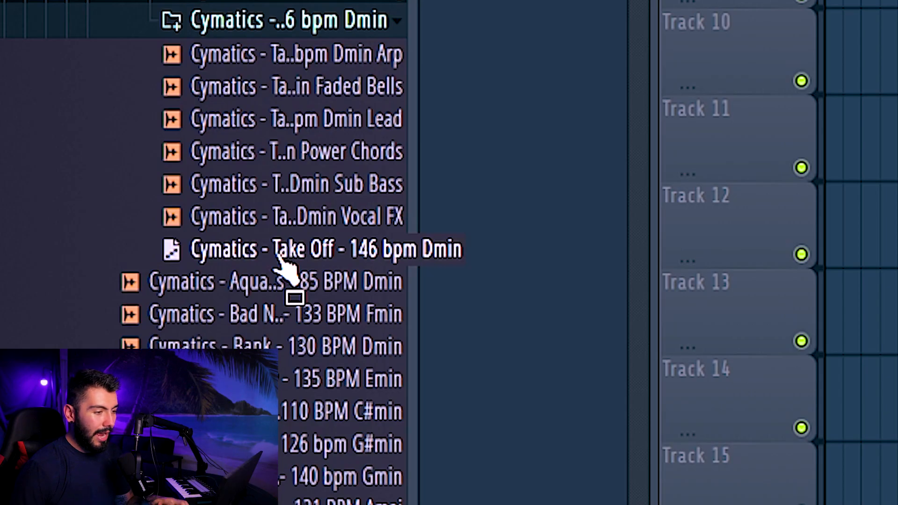
Close the channel rack and examine the 808 - Mani Zay and Diamonds Closed Hihat 1 notes in the piano roll
{"action": "scroll", "coordinate": [203, 253], "scroll_direction": "up", "scroll_amount": 1}
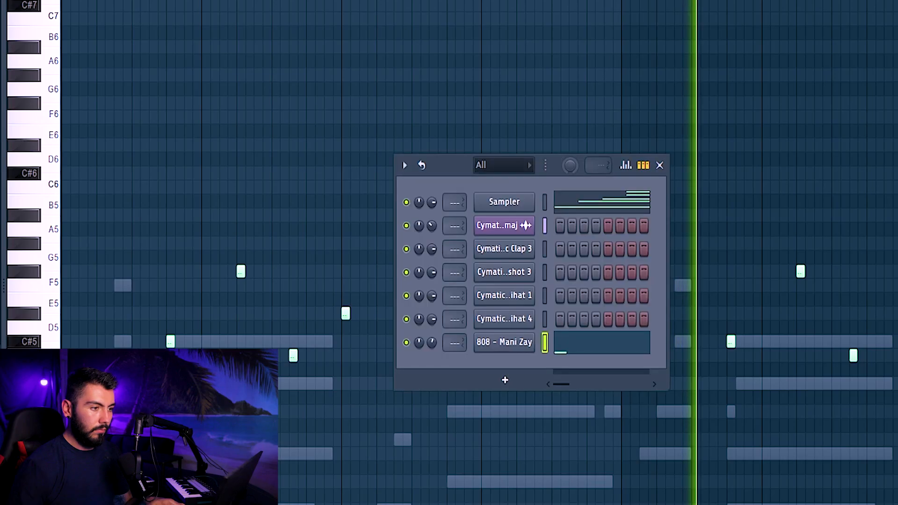
{"action": "left_click", "coordinate": [660, 165]}
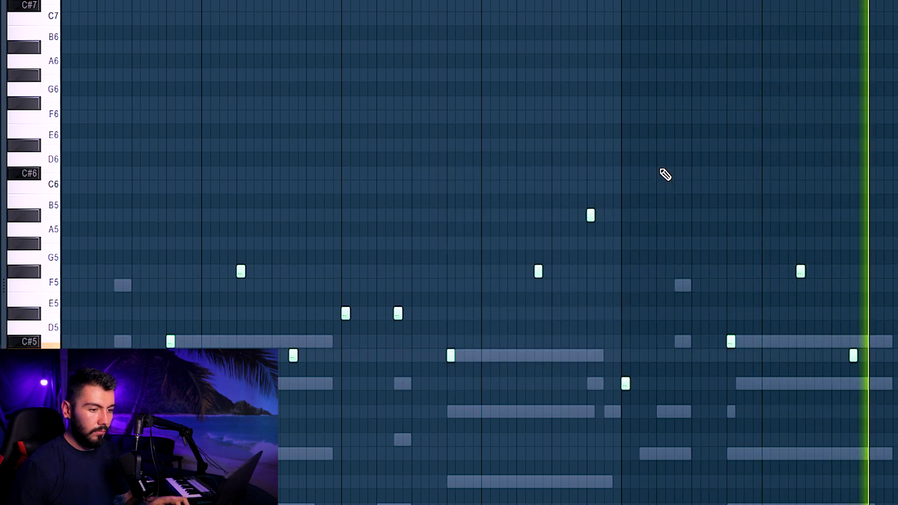
{"action": "scroll", "coordinate": [701, 196], "scroll_direction": "down", "scroll_amount": 2}
{"action": "scroll", "coordinate": [795, 253], "scroll_direction": "down", "scroll_amount": 3}
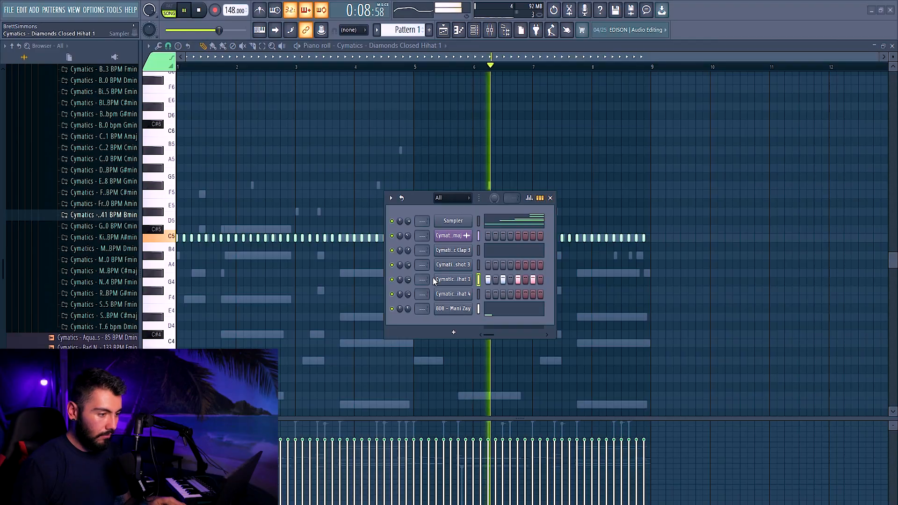
{"action": "left_click", "coordinate": [551, 198]}
{"action": "scroll", "coordinate": [267, 60], "scroll_direction": "up", "scroll_amount": 6}
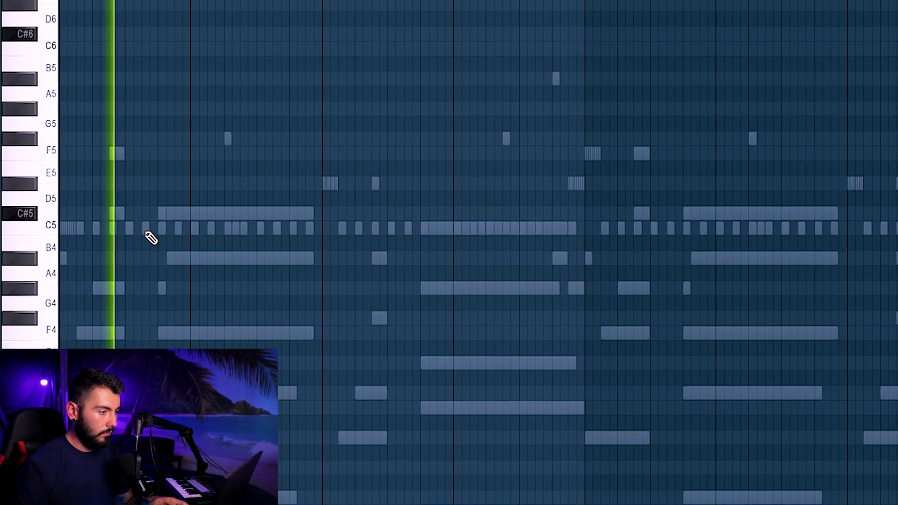
Place C5 rimshot notes in the second half of bars 1, 2 and 3
{"action": "left_click", "coordinate": [146, 229]}
{"action": "left_click", "coordinate": [243, 229]}
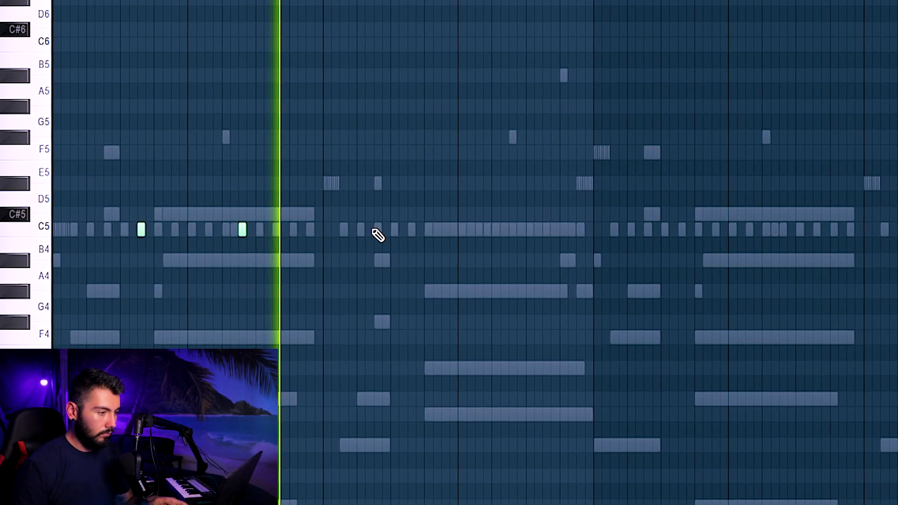
{"action": "left_click", "coordinate": [411, 229]}
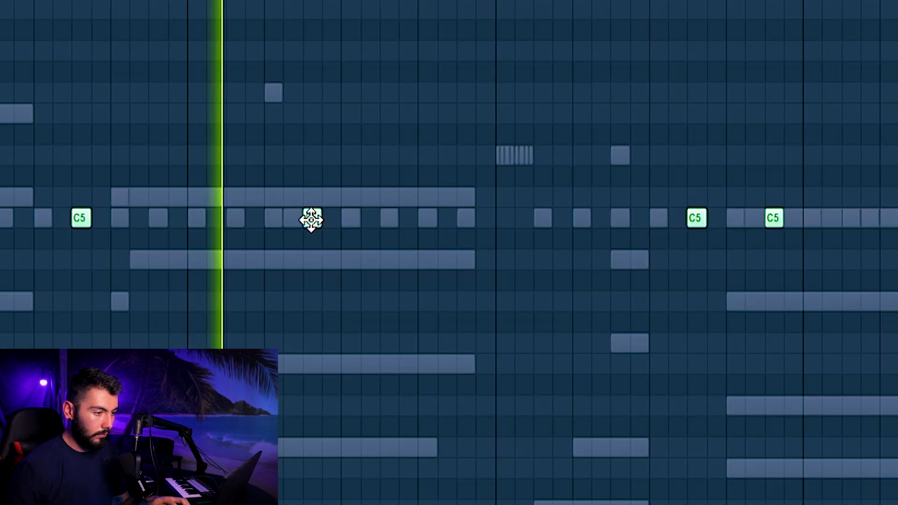
{"action": "left_click", "coordinate": [384, 219]}
Place four C5 percussion notes in the first half of bar 8 and vary their velocities
{"action": "scroll", "coordinate": [427, 140], "scroll_direction": "down", "scroll_amount": 4}
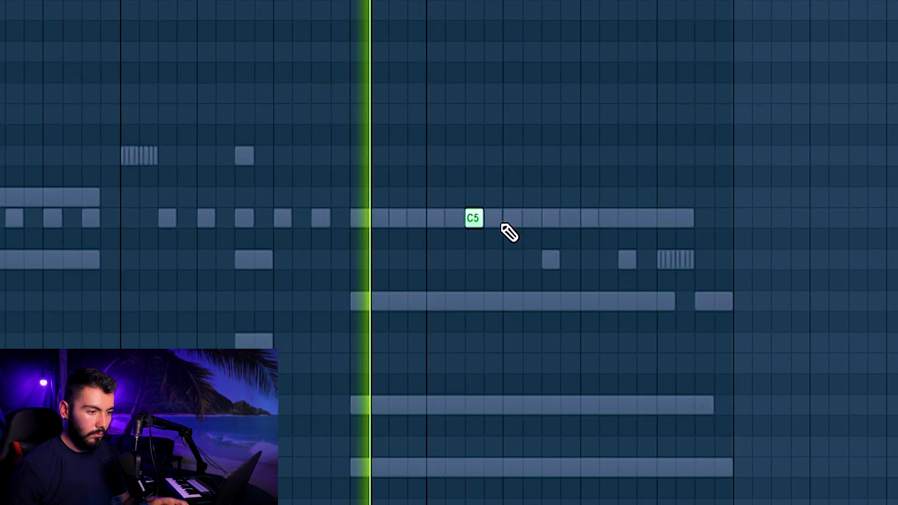
{"action": "left_click", "coordinate": [498, 219]}
{"action": "left_click", "coordinate": [514, 219]}
{"action": "scroll", "coordinate": [655, 304], "scroll_direction": "up", "scroll_amount": 2}
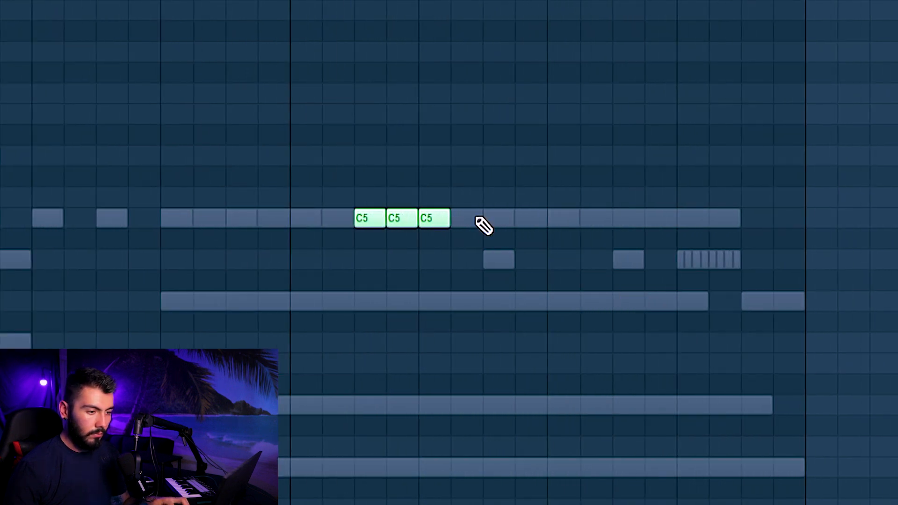
{"action": "right_click", "coordinate": [414, 218]}
{"action": "left_click", "coordinate": [489, 220]}
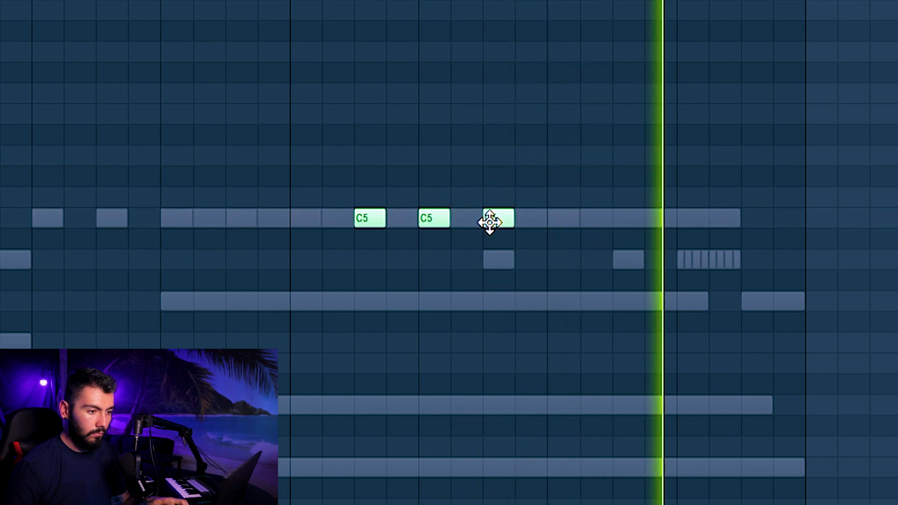
{"action": "right_click", "coordinate": [489, 221]}
{"action": "left_click", "coordinate": [463, 223]}
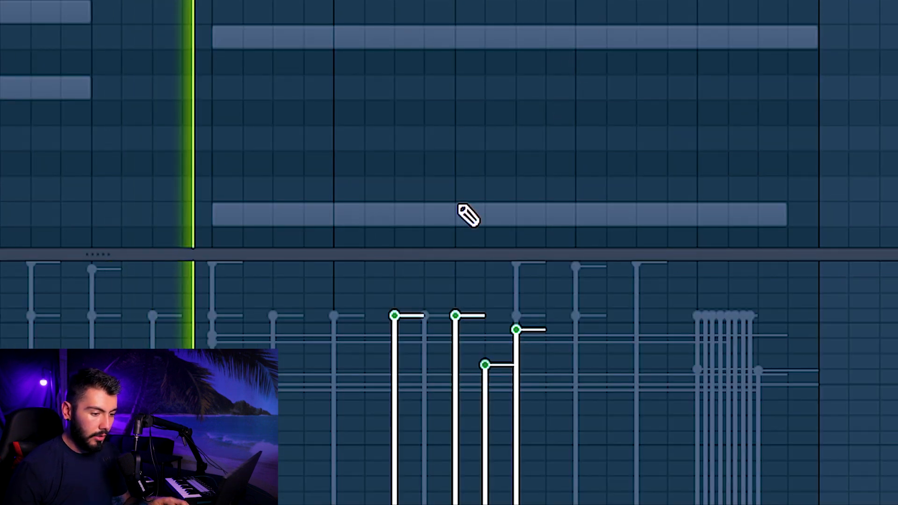
{"action": "left_click", "coordinate": [410, 359]}
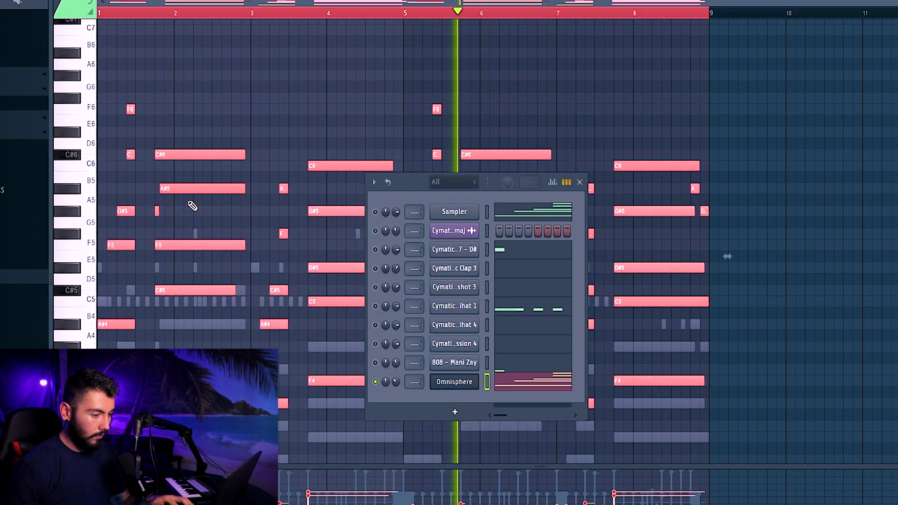
Deselect the Omnisphere chord notes, and choose the Choral FX Avante Garde 5 sound in Omnisphere #2
{"action": "key", "text": "ctrl+d"}
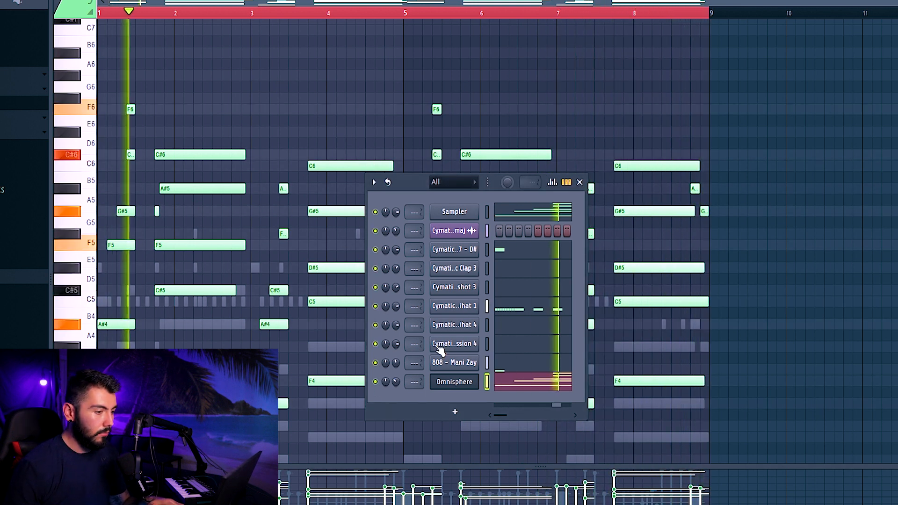
{"action": "scroll", "coordinate": [285, 129], "scroll_direction": "up", "scroll_amount": 3}
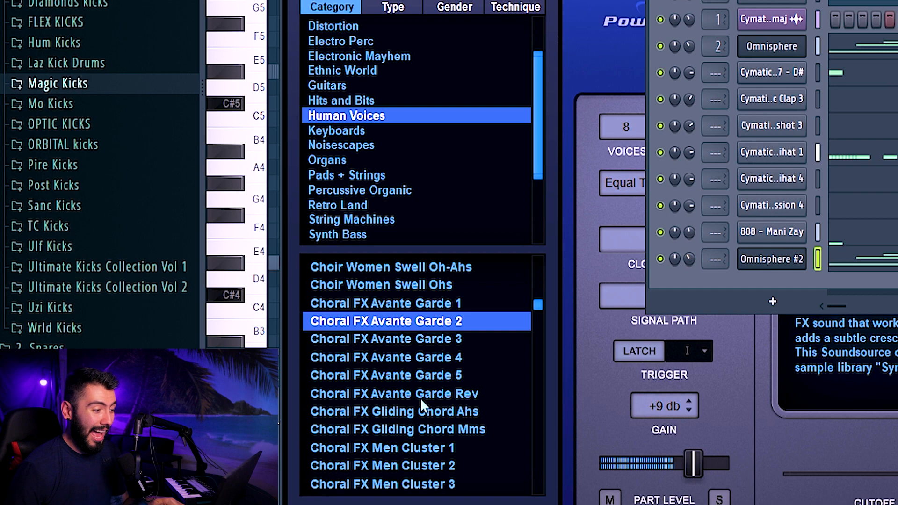
{"action": "left_click", "coordinate": [425, 377]}
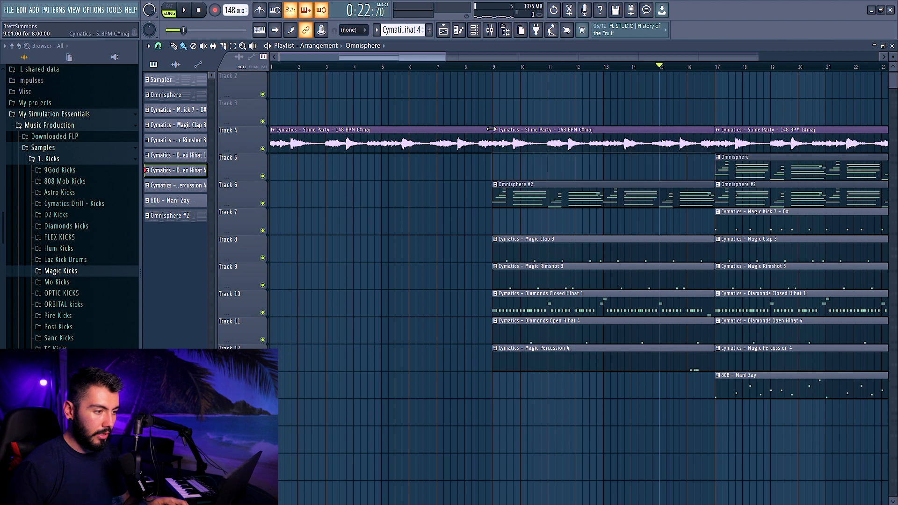
Shorten the Diamonds Closed Hihat 1 clip so it ends just before bar 17, and play the transition
{"action": "scroll", "coordinate": [566, 185], "scroll_direction": "right", "scroll_amount": 5}
{"action": "scroll", "coordinate": [470, 166], "scroll_direction": "up", "scroll_amount": 3}
{"action": "key", "text": "space"}
{"action": "scroll", "coordinate": [366, 58], "scroll_direction": "down", "scroll_amount": 2}
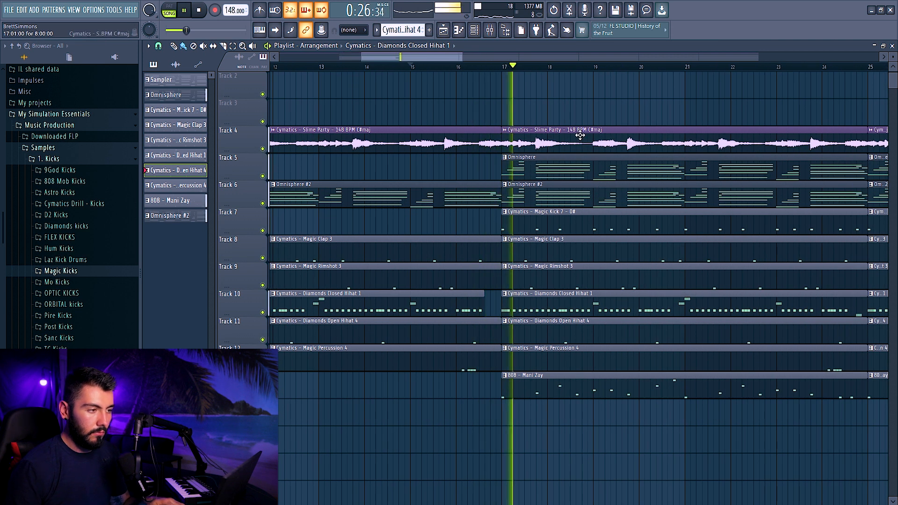
Shorten every clip except the kick and 808 to end about 1.5 beats before bar 25, and play the transition
{"action": "left_click_drag", "start_coordinate": [432, 55], "coordinate": [439, 57]}
{"action": "scroll", "coordinate": [591, 248], "scroll_direction": "down", "scroll_amount": 2}
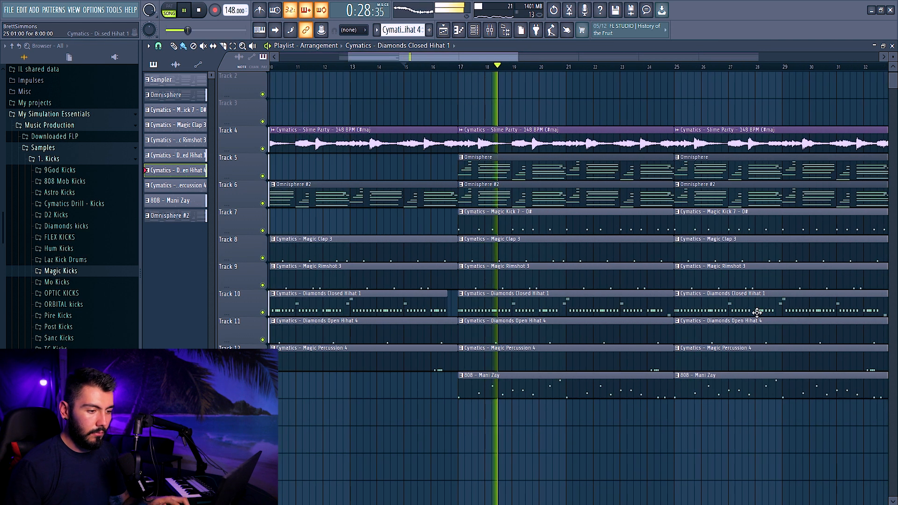
{"action": "left_click_drag", "start_coordinate": [445, 57], "coordinate": [464, 65]}
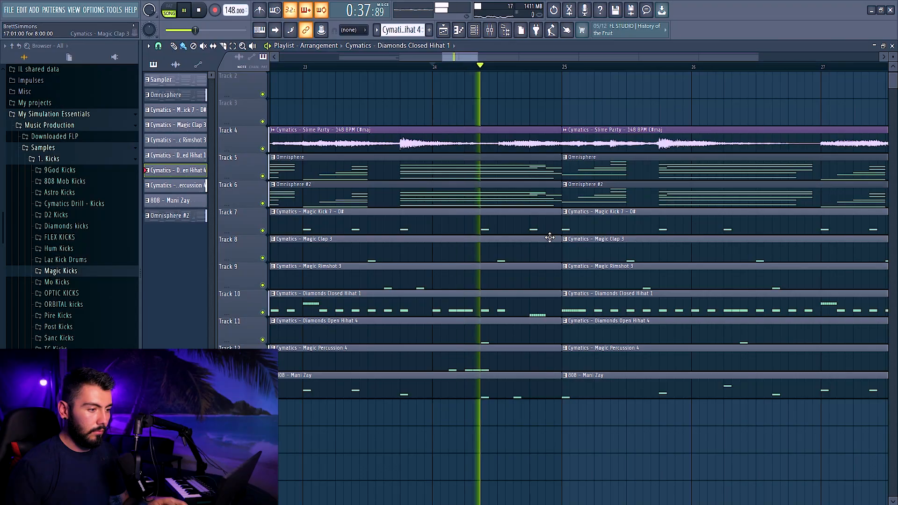
{"action": "scroll", "coordinate": [521, 381], "scroll_direction": "up", "scroll_amount": 2}
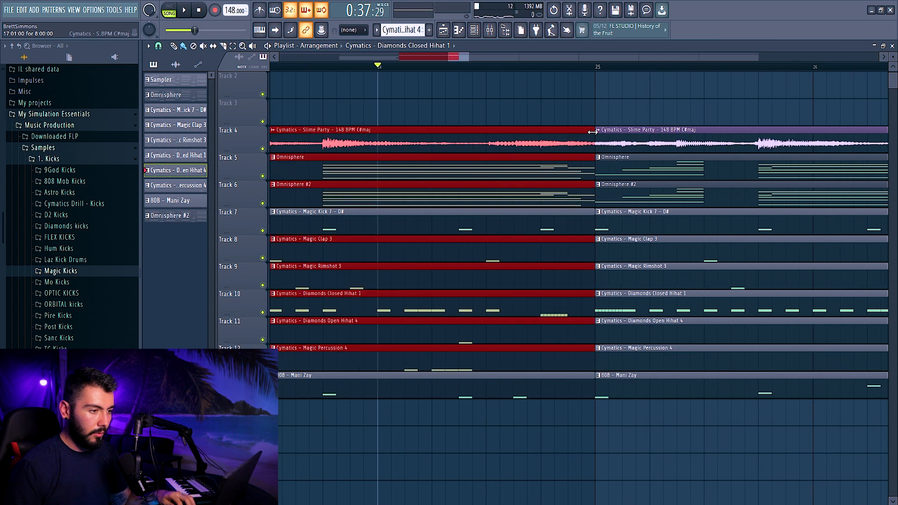
{"action": "key", "text": "space"}
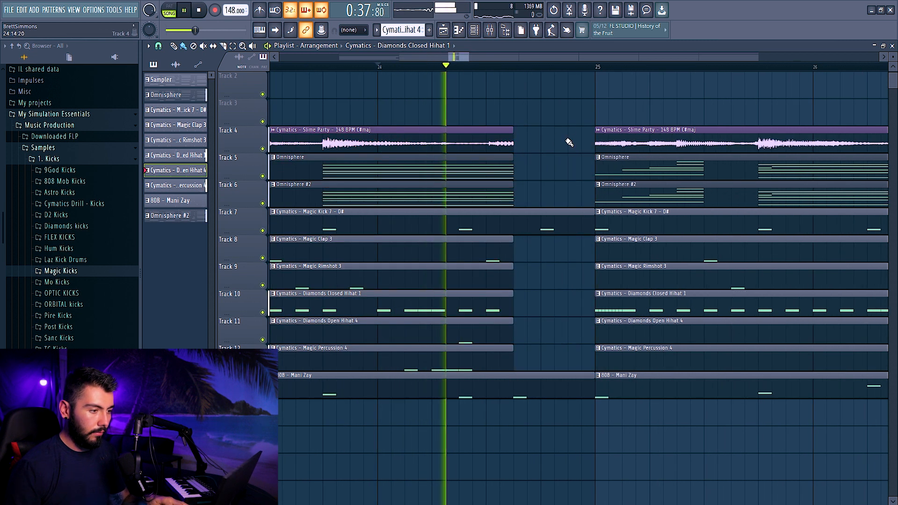
{"action": "scroll", "coordinate": [516, 150], "scroll_direction": "down", "scroll_amount": 3}
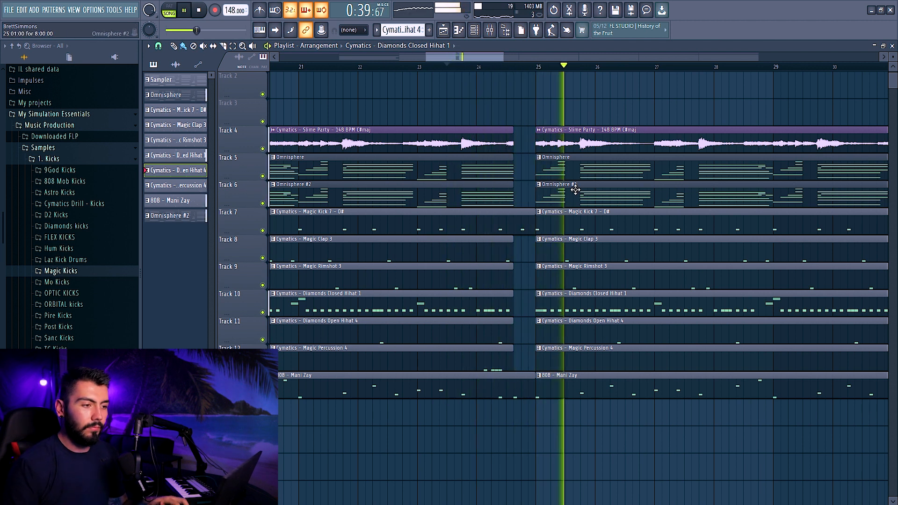
Play the transition into bar 25 and examine the clip layout from there through the section starting at bar 33
{"action": "scroll", "coordinate": [510, 283], "scroll_direction": "up", "scroll_amount": 3}
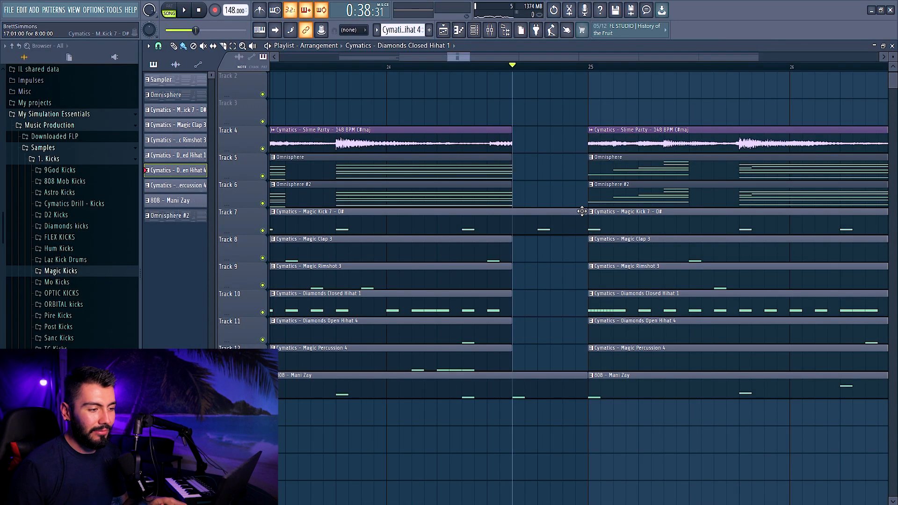
{"action": "key", "text": "space"}
{"action": "scroll", "coordinate": [566, 140], "scroll_direction": "down", "scroll_amount": 3}
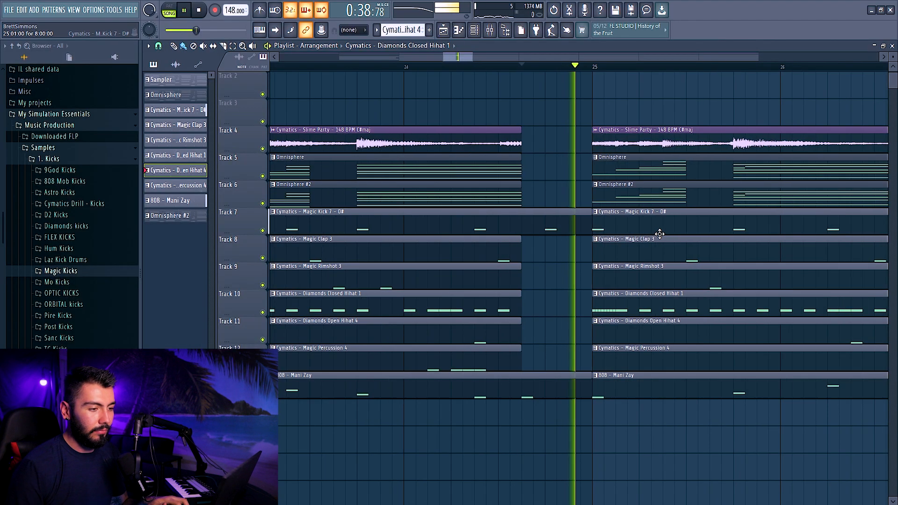
{"action": "scroll", "coordinate": [501, 116], "scroll_direction": "down", "scroll_amount": 4}
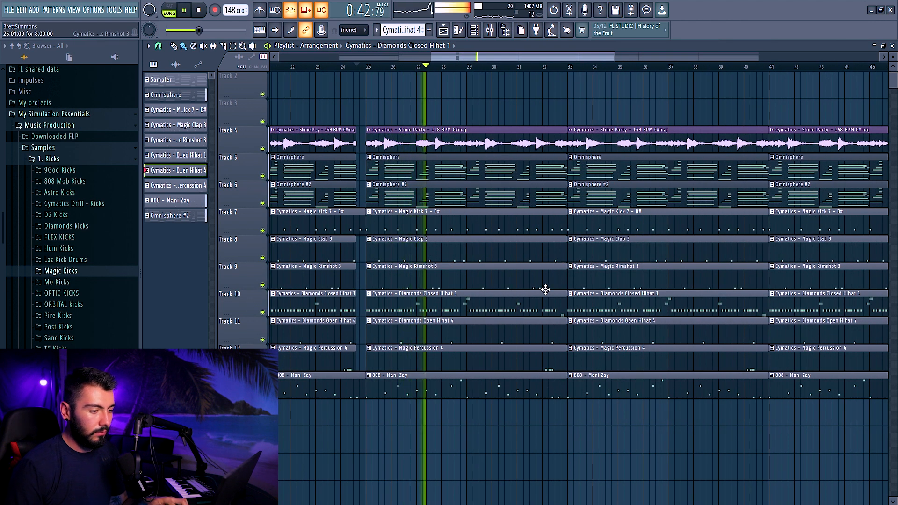
{"action": "scroll", "coordinate": [566, 281], "scroll_direction": "up", "scroll_amount": 4}
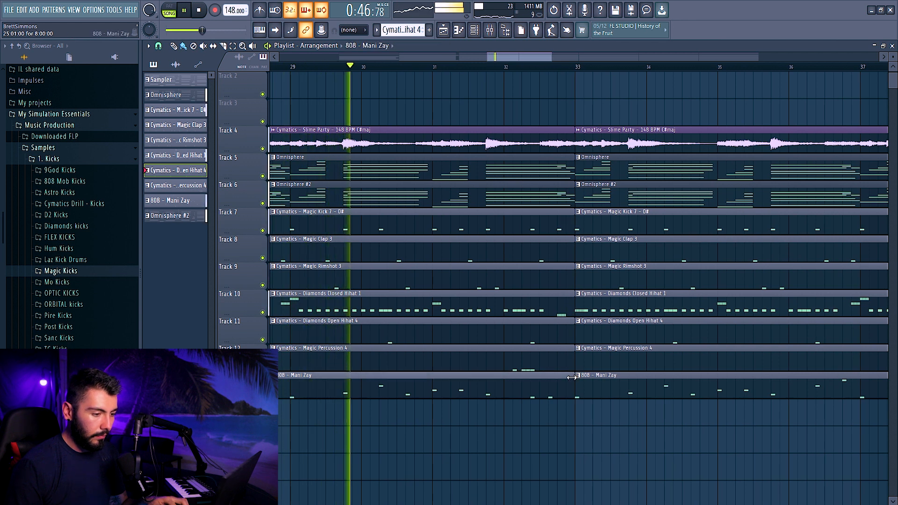
Review the stripped-down sections between bars 33 and 57 during playback, examining where the Omnisphere, drum and 808 layers drop out and return
{"action": "scroll", "coordinate": [571, 378], "scroll_direction": "down", "scroll_amount": 4}
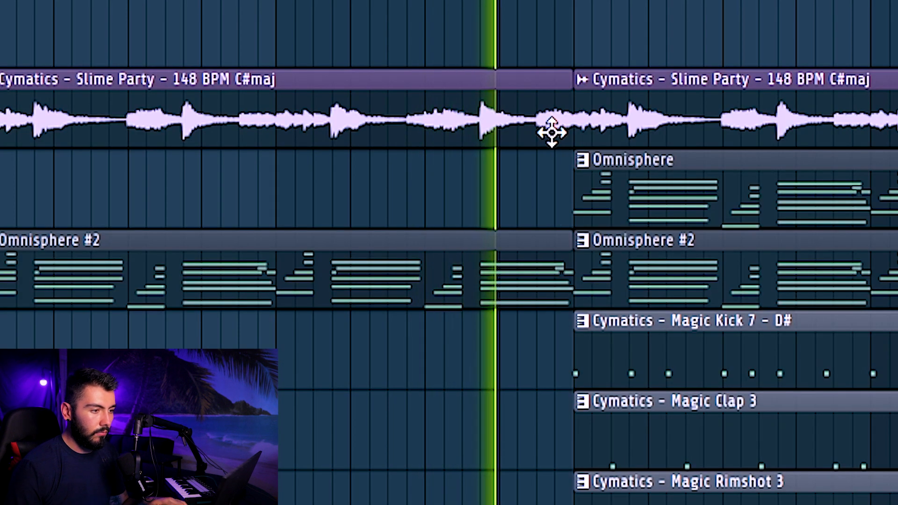
{"action": "scroll", "coordinate": [475, 186], "scroll_direction": "down", "scroll_amount": 4}
{"action": "scroll", "coordinate": [595, 272], "scroll_direction": "up", "scroll_amount": 3}
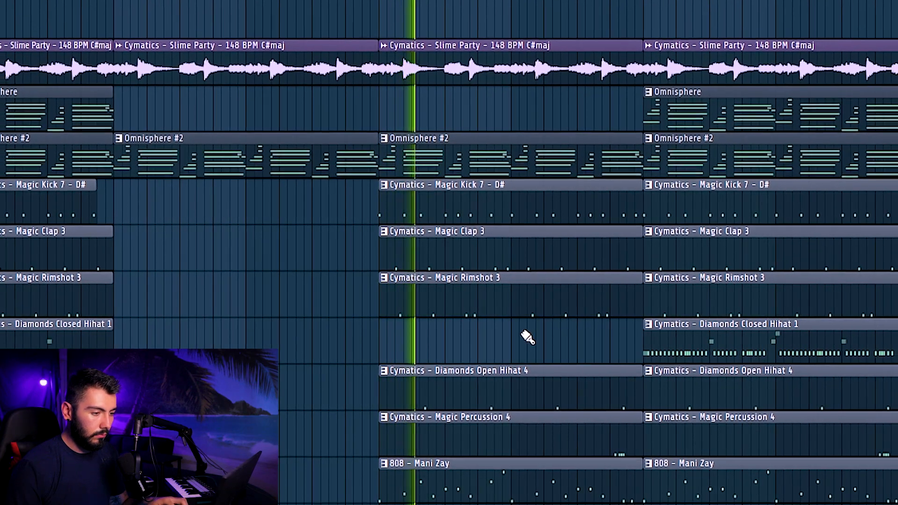
{"action": "scroll", "coordinate": [483, 309], "scroll_direction": "up", "scroll_amount": 2}
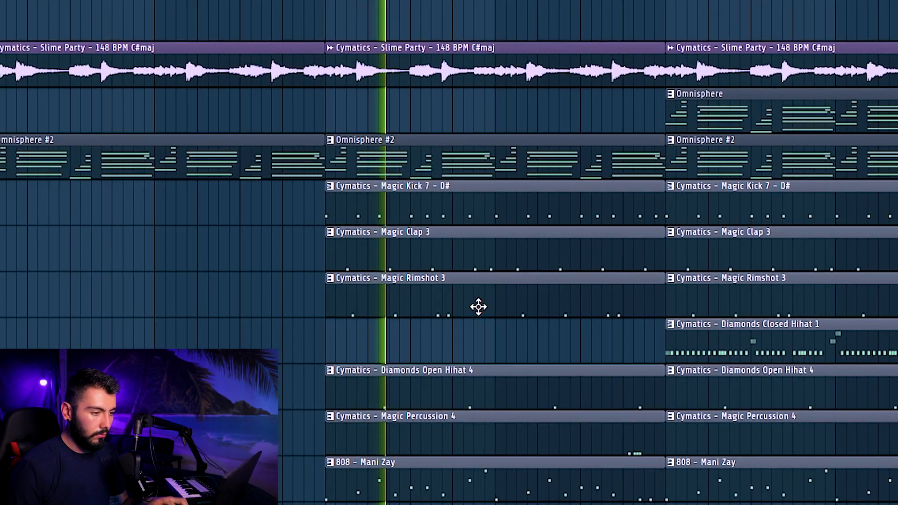
{"action": "scroll", "coordinate": [463, 315], "scroll_direction": "down", "scroll_amount": 2}
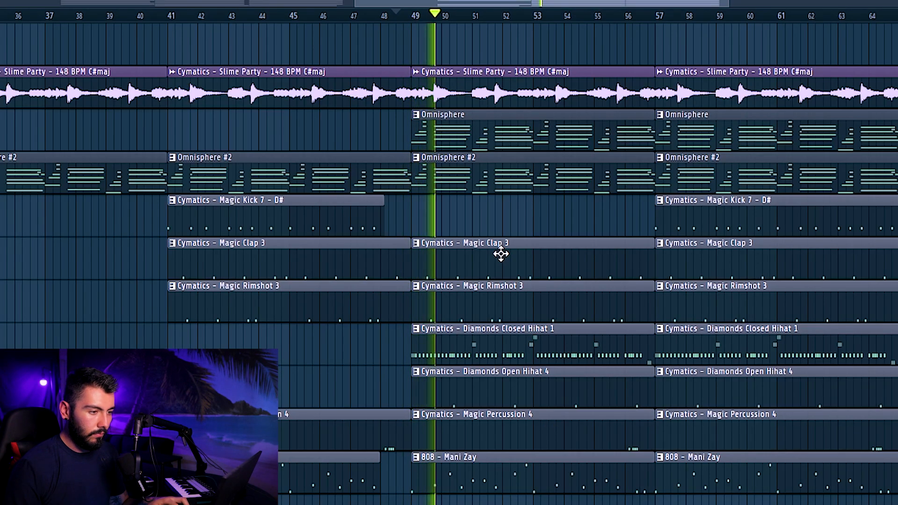
Review the final full sections from bar 65 to bar 81 at the end of the arrangement during playback
{"action": "scroll", "coordinate": [551, 321], "scroll_direction": "up", "scroll_amount": 2}
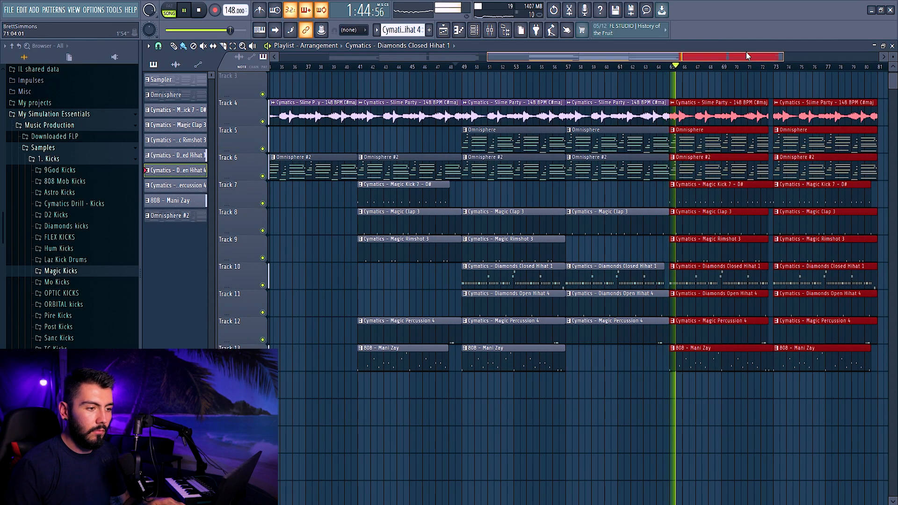
{"action": "left_click_drag", "start_coordinate": [746, 55], "coordinate": [724, 101]}
{"action": "scroll", "coordinate": [758, 106], "scroll_direction": "down", "scroll_amount": 3}
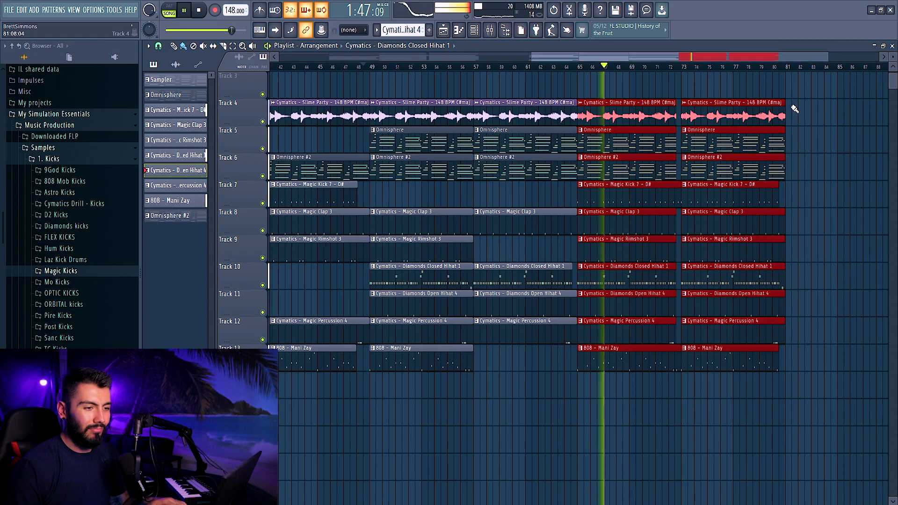